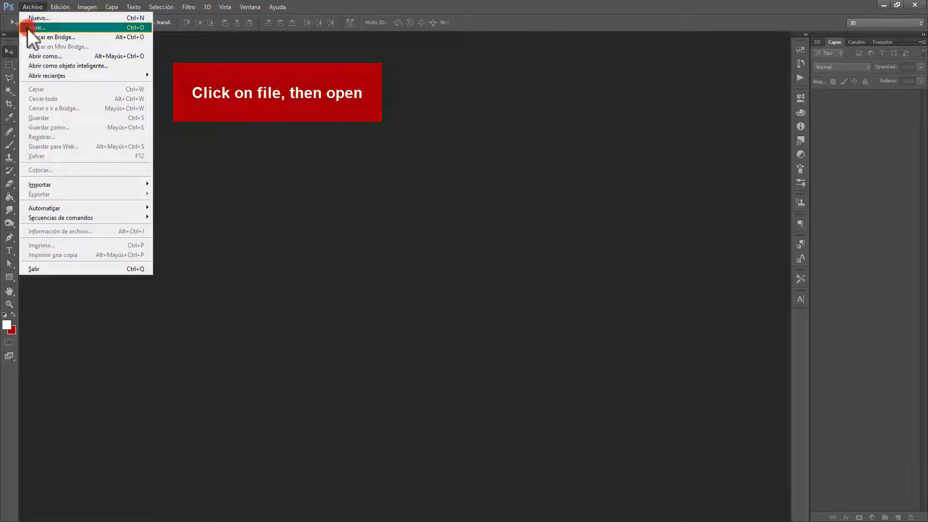
# - Open the MOCKUP-Halloween-Tumbler PSD file from the MOCKUP TUMBLER1 folder
pyautogui.click(27, 28)
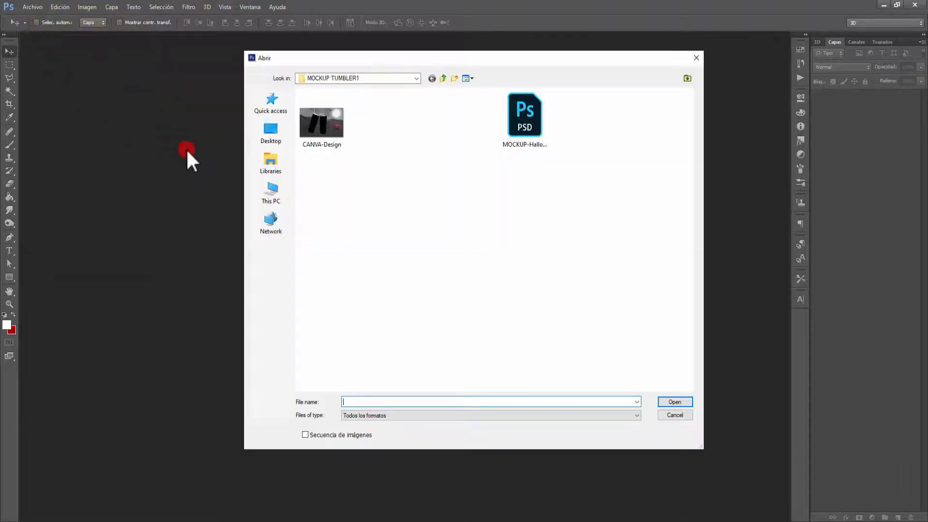
pyautogui.click(522, 132)
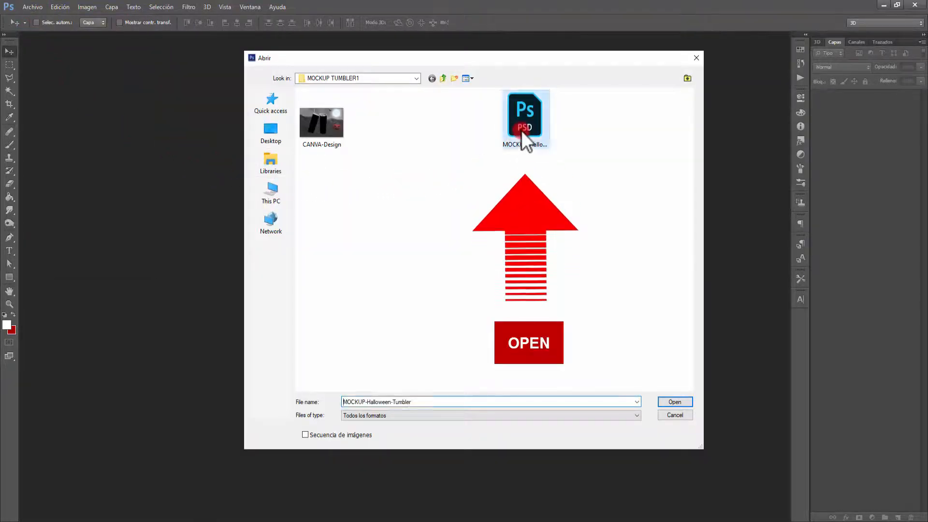
pyautogui.click(526, 143)
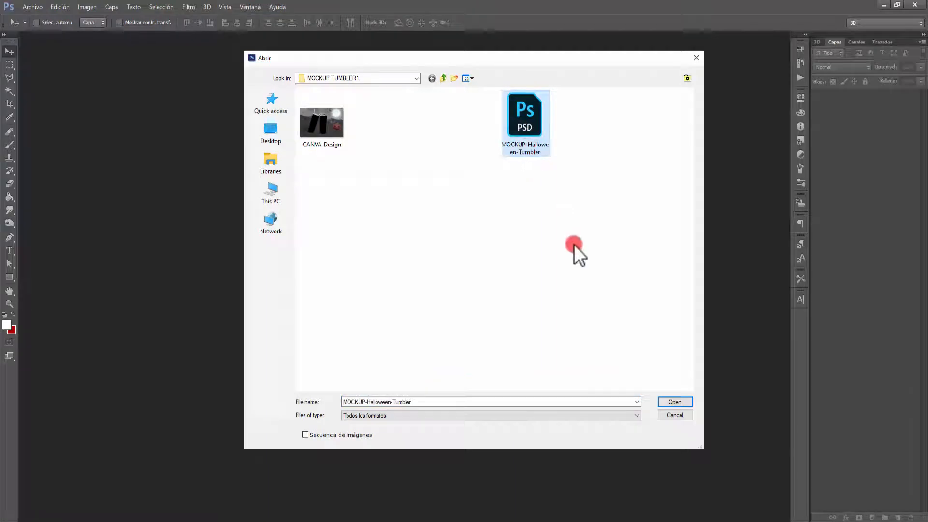
pyautogui.click(664, 401)
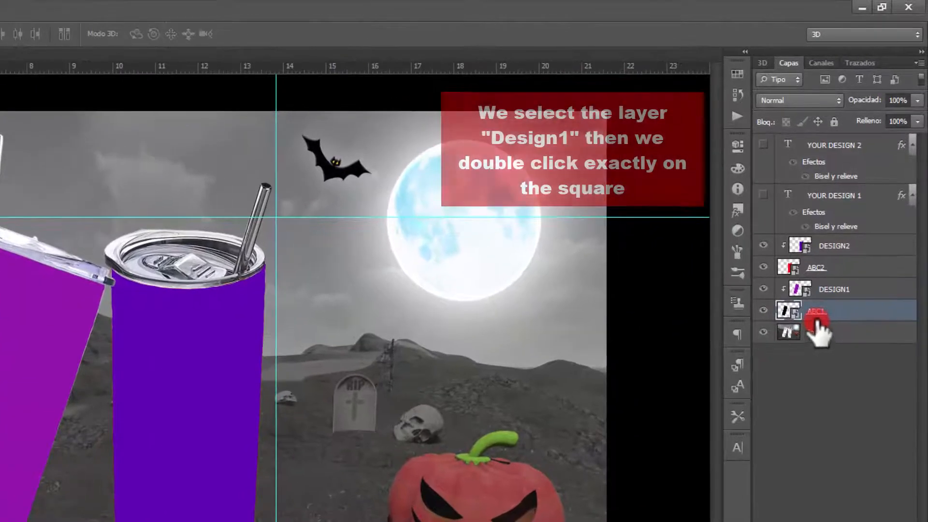
# - Open the contents of the DESIGN1 smart object layer for editing
pyautogui.click(830, 293)
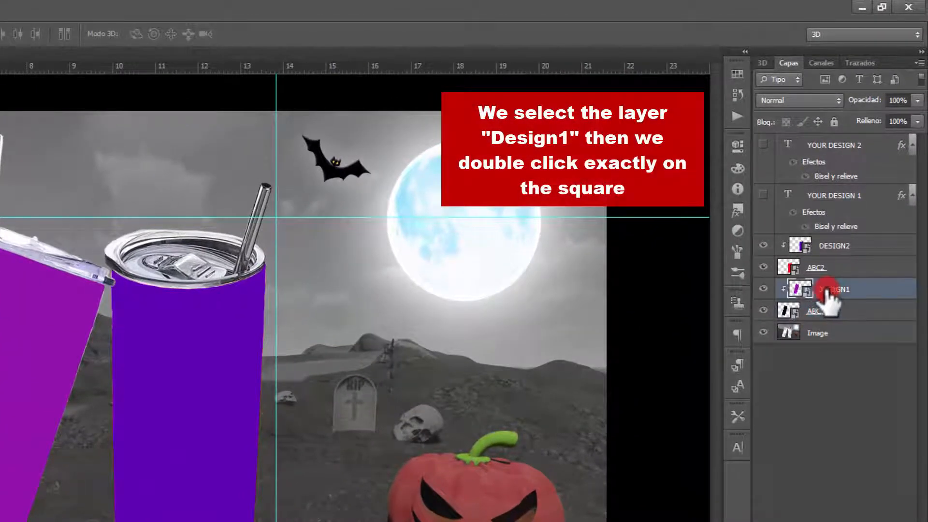
pyautogui.doubleClick(796, 290)
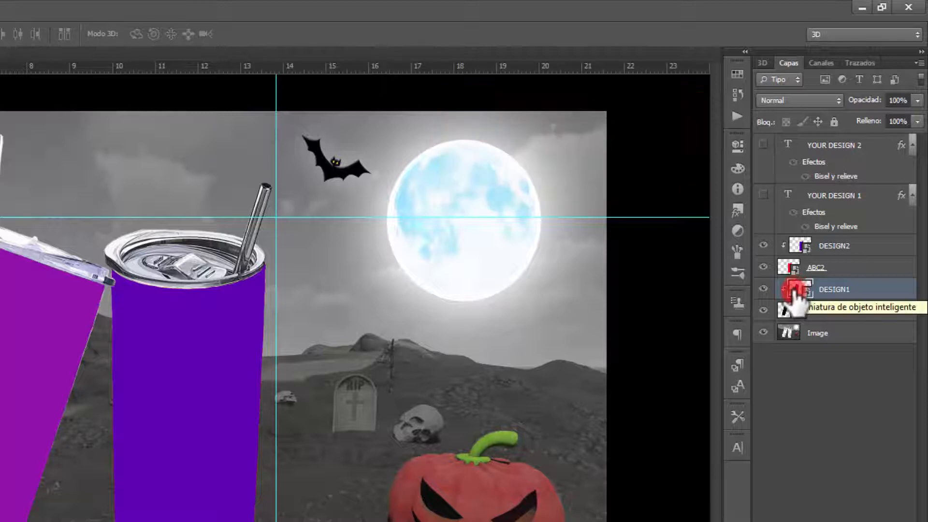
pyautogui.doubleClick(795, 290)
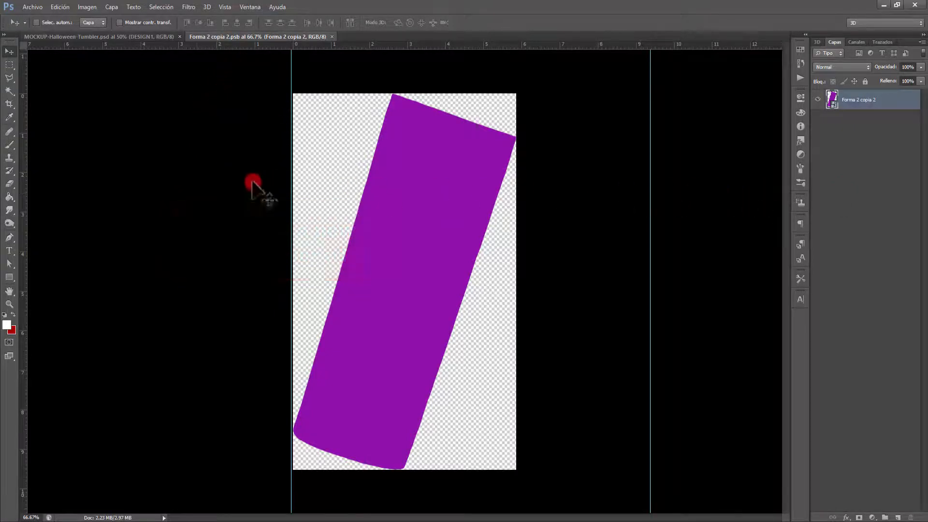
# - Place the black-german-shepherd image from Downloads into the DESIGN1 smart object
pyautogui.click(31, 6)
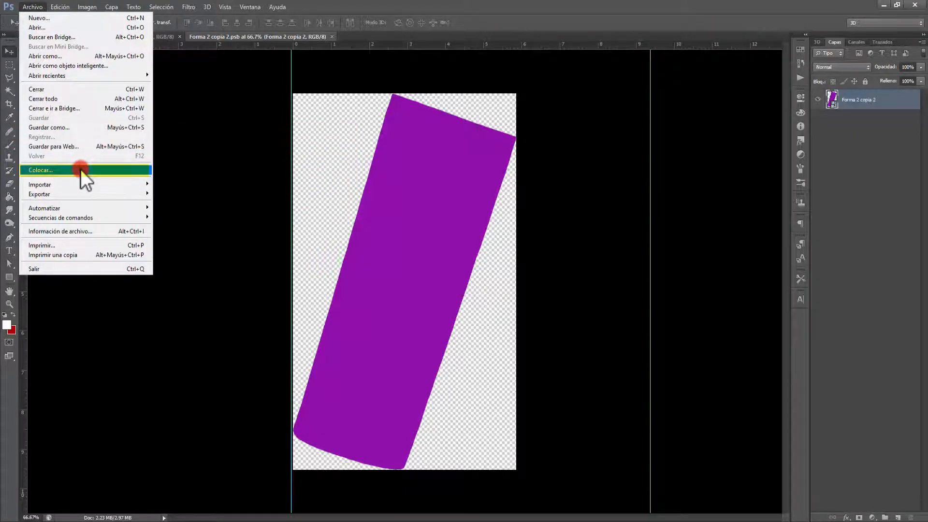
pyautogui.click(41, 169)
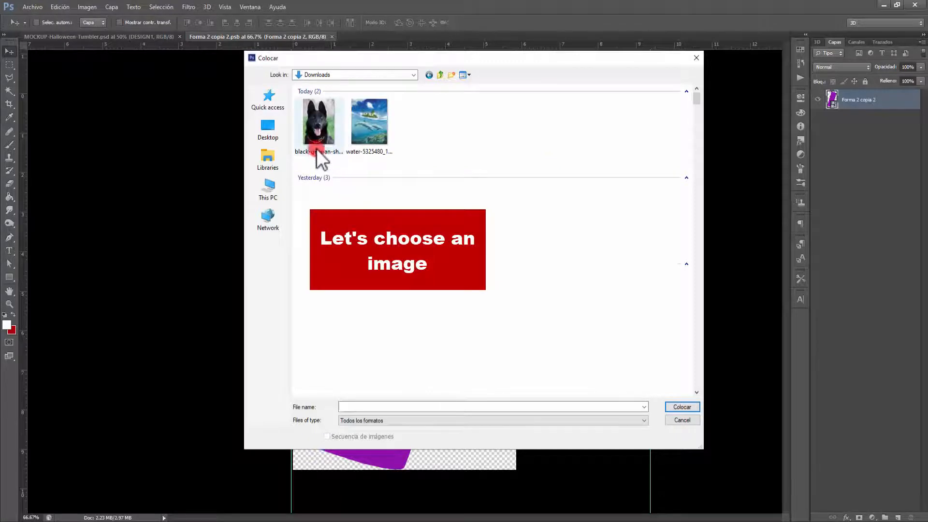
pyautogui.doubleClick(323, 116)
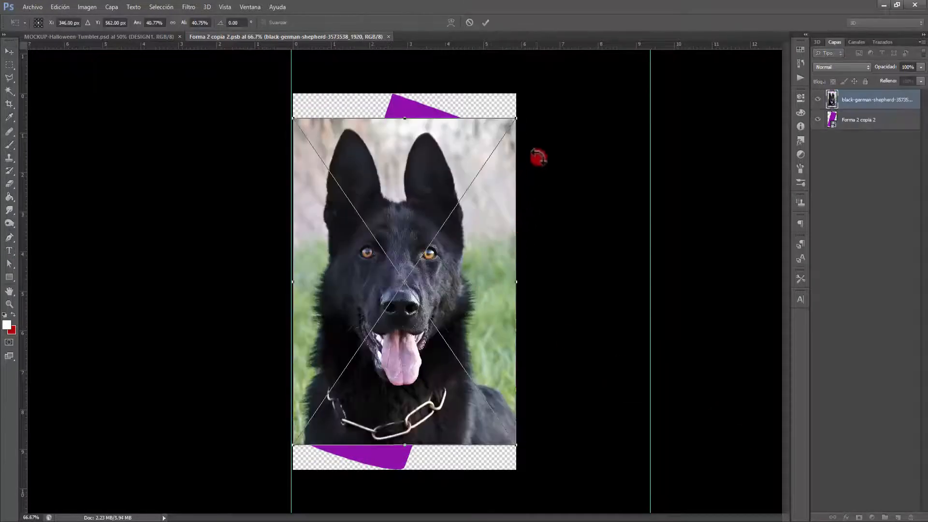
# - Rotate the placed dog image about 17.85° and stretch it to about 41% width and 45% height over the purple shape, then commit the placement
pyautogui.moveTo(529, 118); pyautogui.dragTo(529, 176)
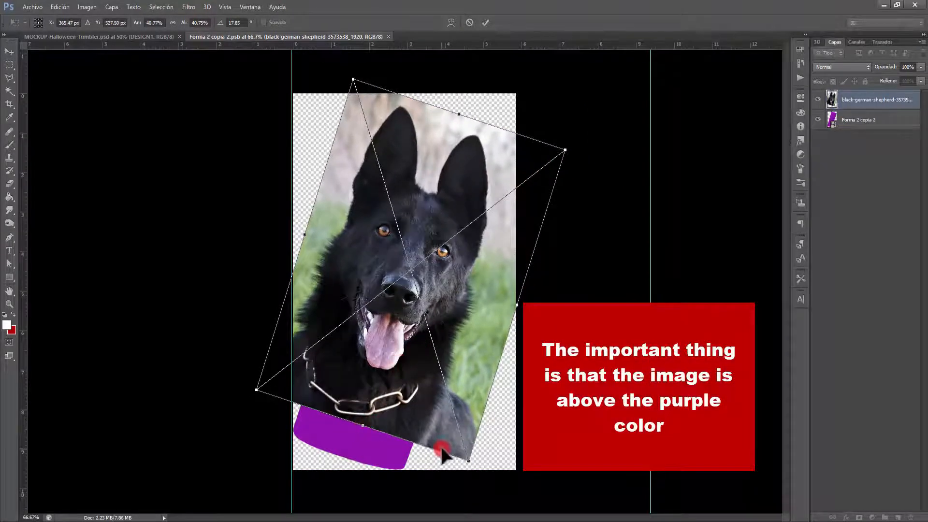
pyautogui.moveTo(467, 460); pyautogui.dragTo(459, 497)
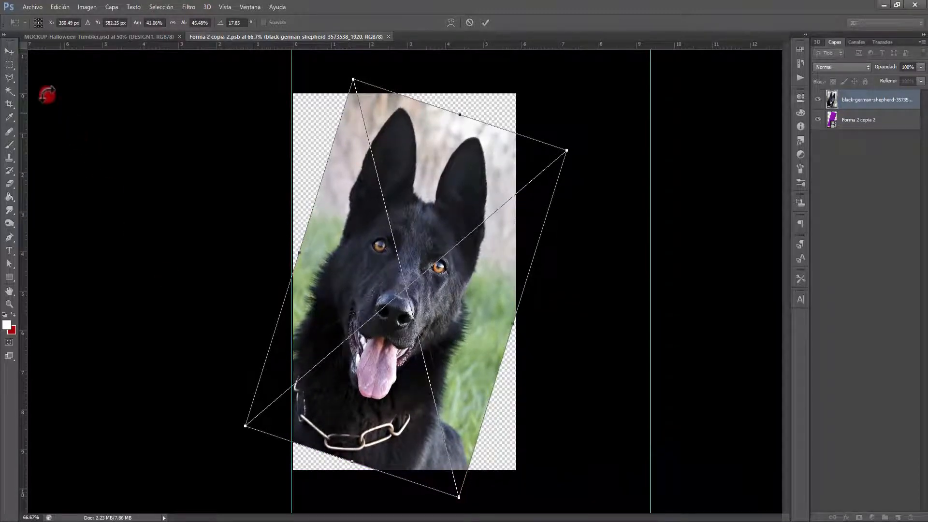
pyautogui.click(10, 51)
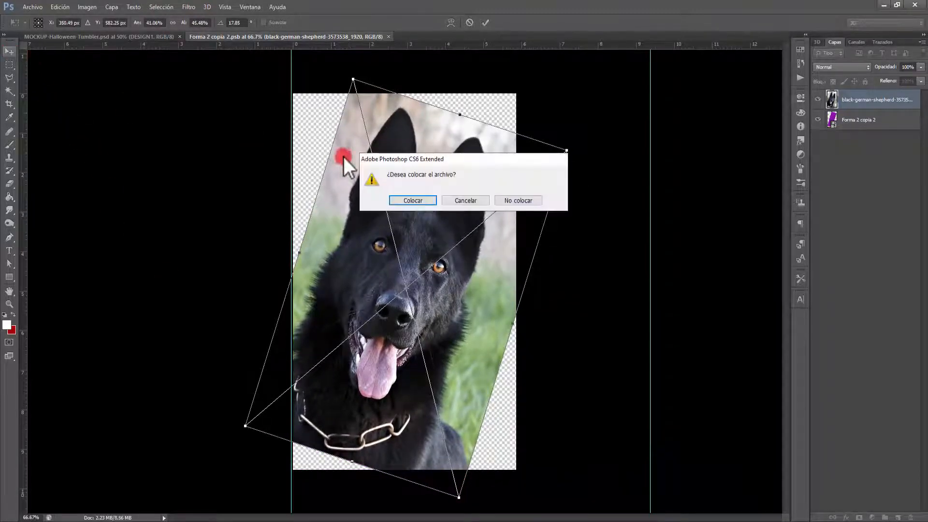
pyautogui.click(409, 200)
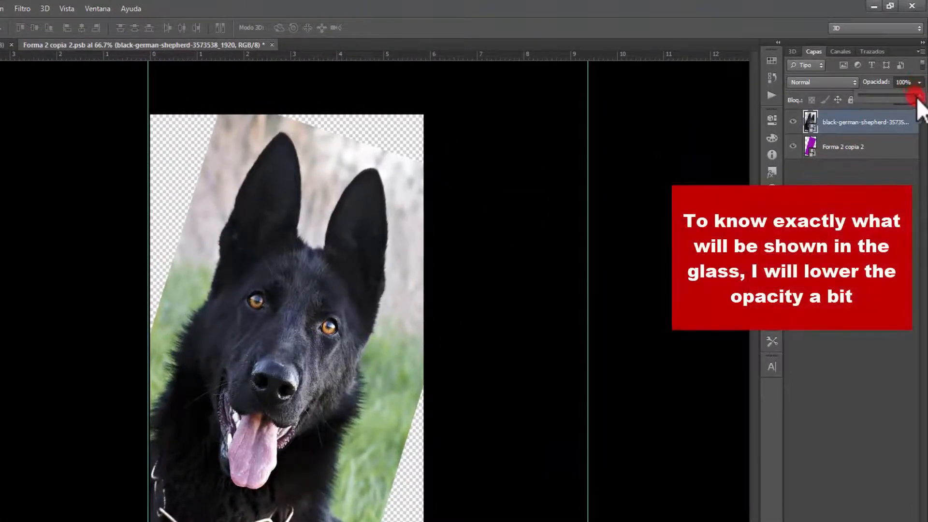
# - Lower the dog image layer's opacity to 81% and shift the image slightly over the purple shape
pyautogui.moveTo(895, 97); pyautogui.dragTo(914, 75)
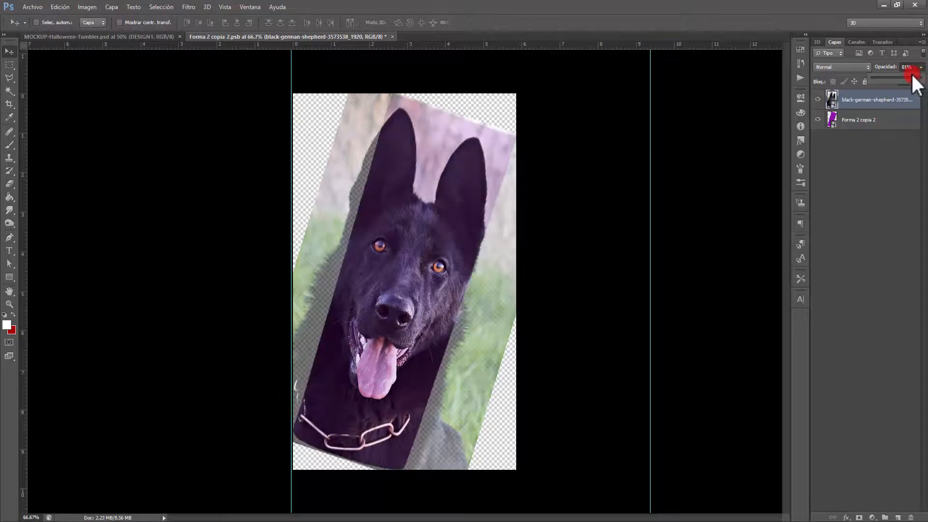
pyautogui.moveTo(471, 204)
pyautogui.mouseDown()
pyautogui.moveTo(461, 213)
pyautogui.moveTo(488, 187)
pyautogui.moveTo(478, 209)
pyautogui.mouseUp()
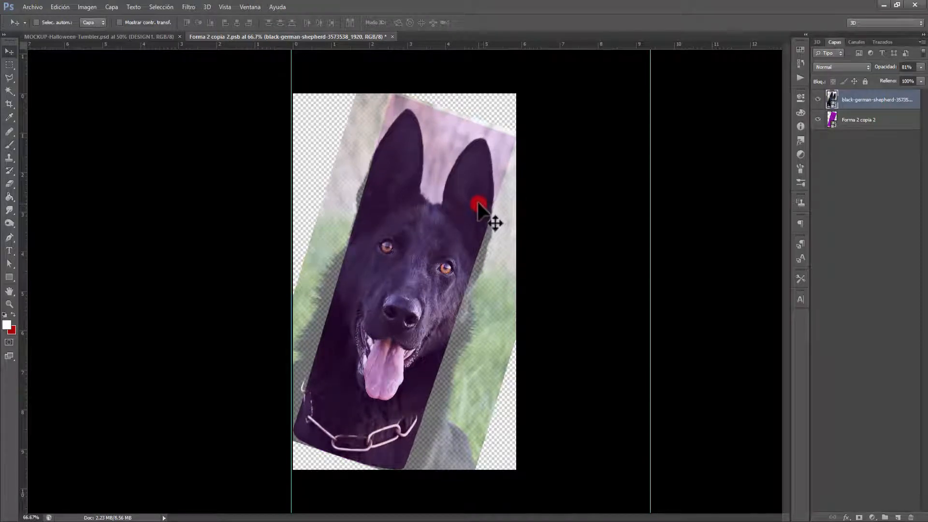
# - Transform the dog image to about 33% width and 46% height, reposition it over the purple shape, and apply the transformation
pyautogui.hotkey('ctrl', 't')
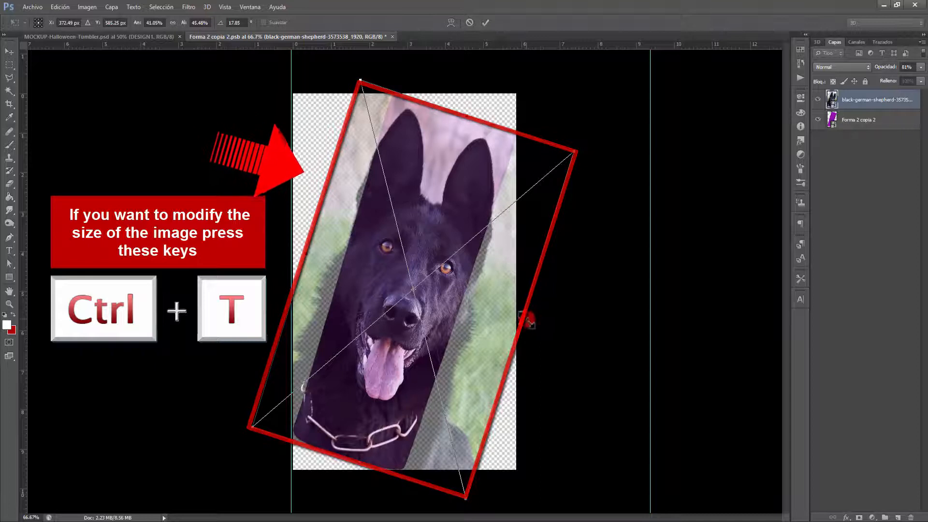
pyautogui.moveTo(520, 323); pyautogui.dragTo(503, 318)
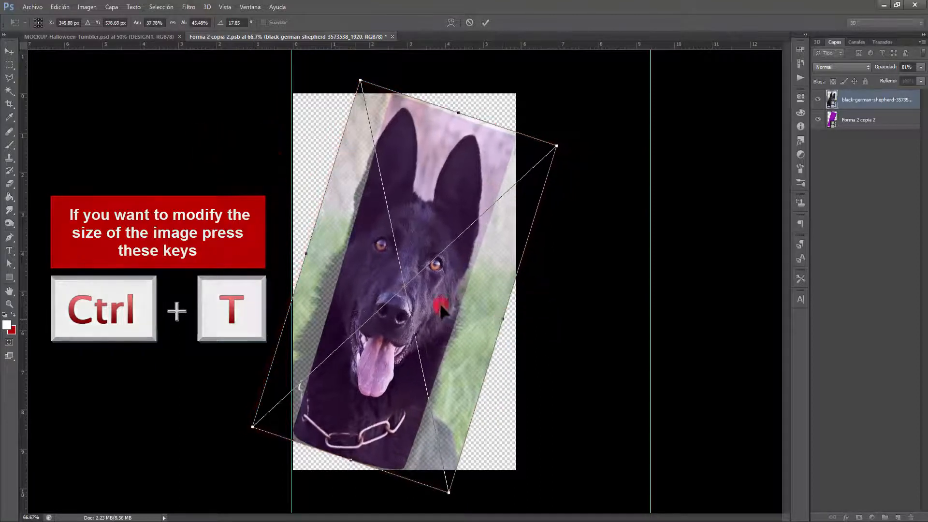
pyautogui.moveTo(310, 255); pyautogui.dragTo(326, 260)
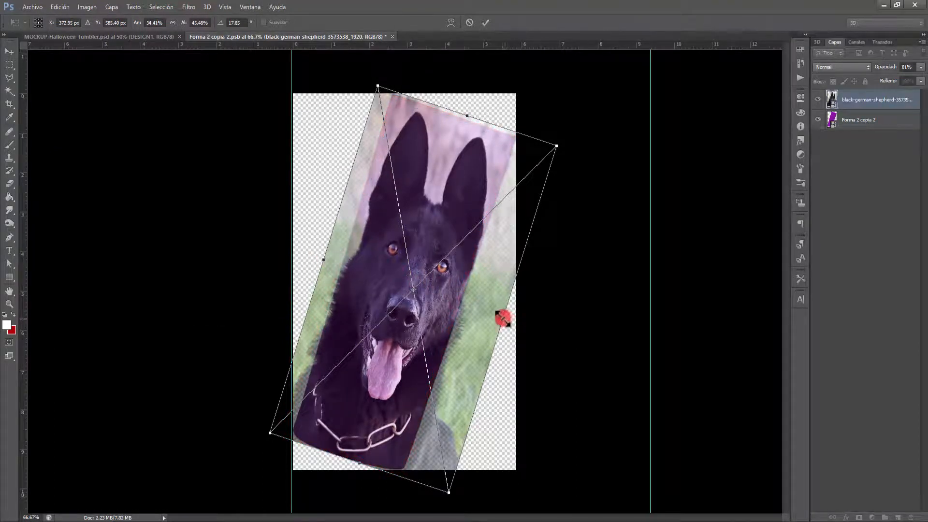
pyautogui.moveTo(503, 318); pyautogui.dragTo(500, 317)
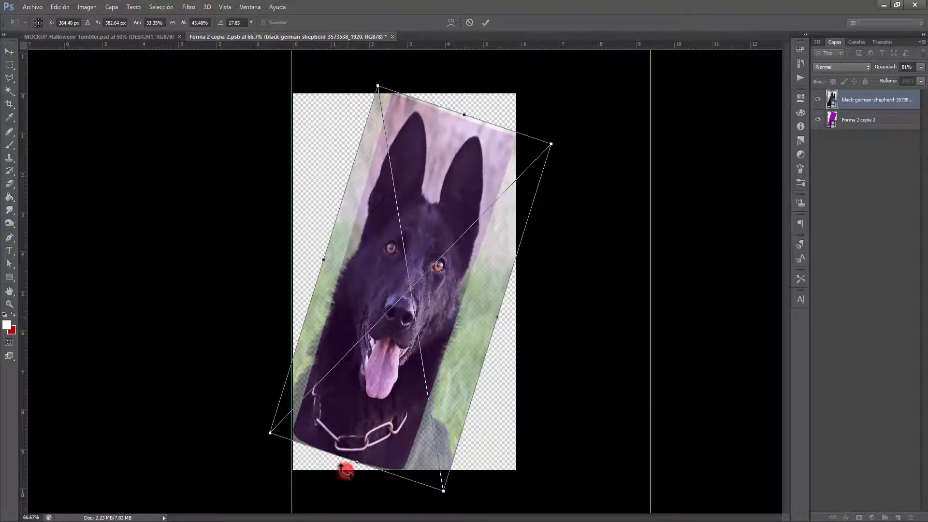
pyautogui.moveTo(355, 464); pyautogui.dragTo(356, 466)
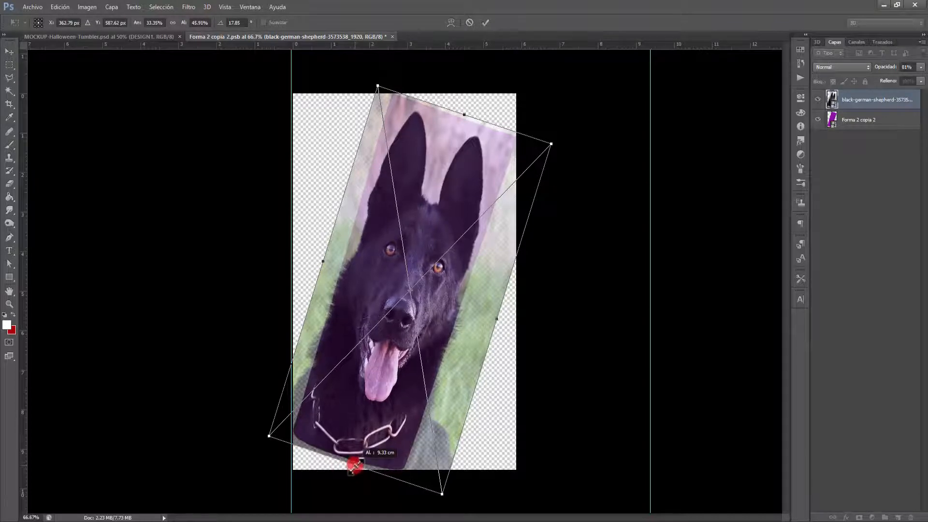
pyautogui.moveTo(385, 399); pyautogui.dragTo(384, 397)
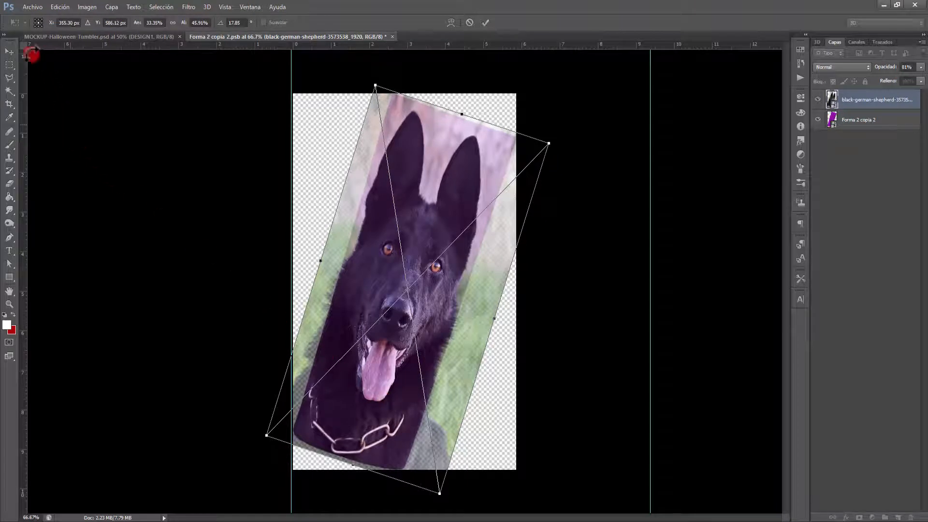
pyautogui.click(10, 50)
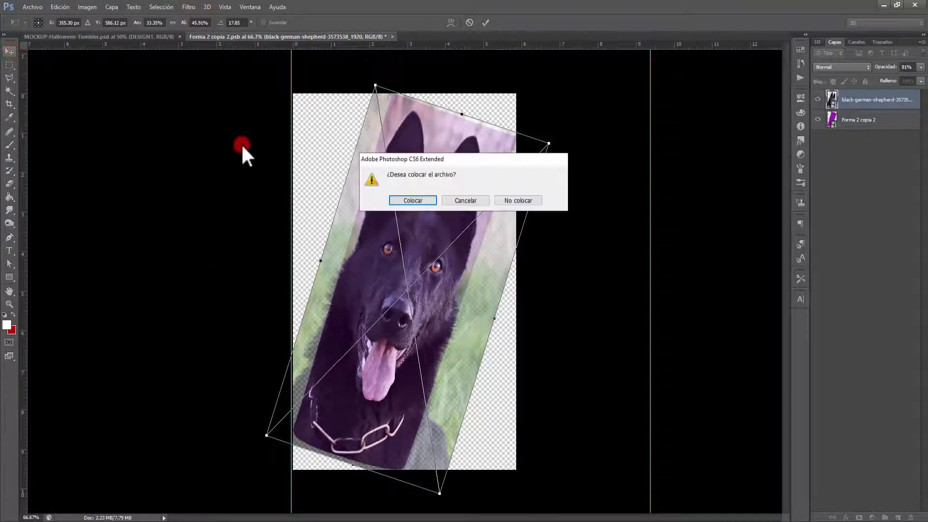
pyautogui.click(396, 199)
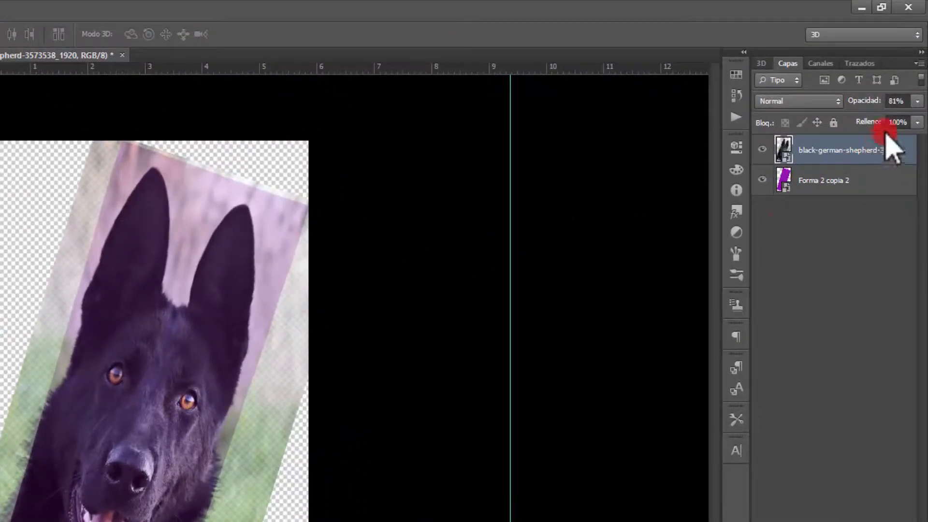
# - Set the dog image layer's opacity to 100% and save the smart object
pyautogui.click(919, 77)
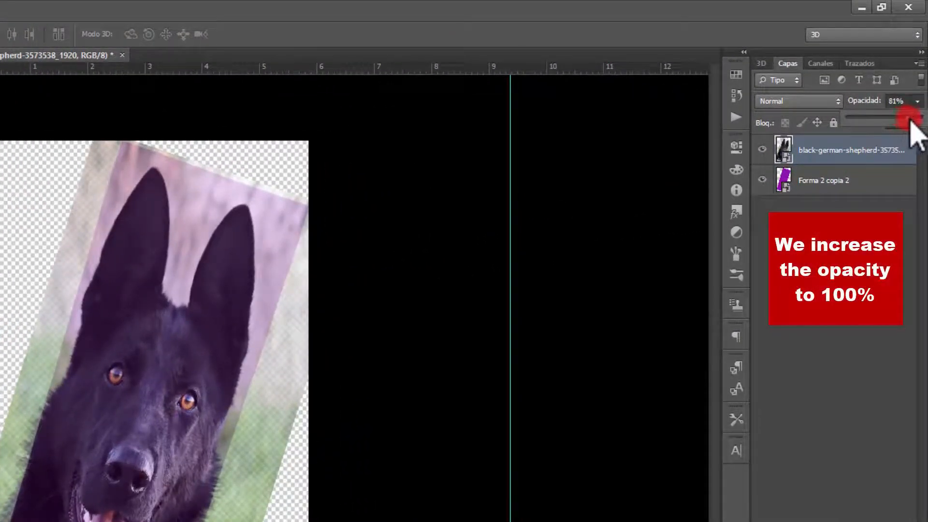
pyautogui.moveTo(919, 125); pyautogui.dragTo(922, 124)
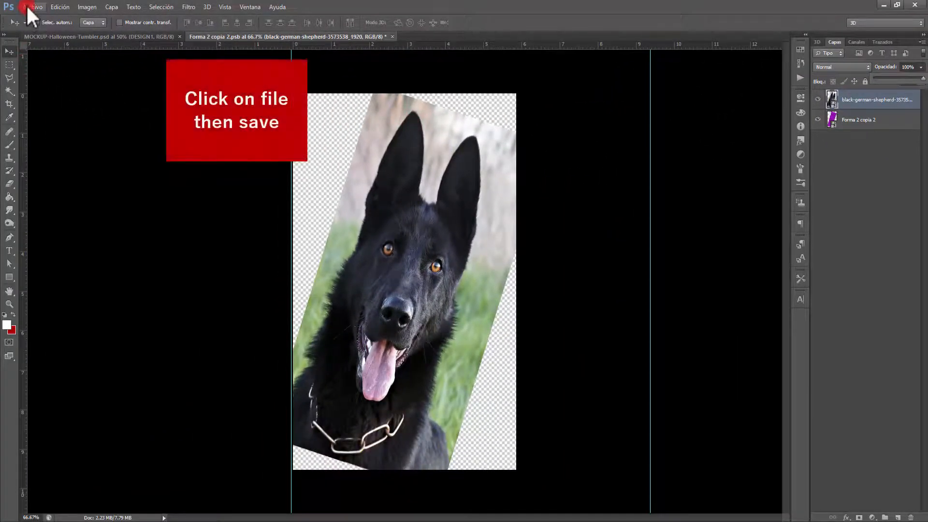
pyautogui.click(27, 5)
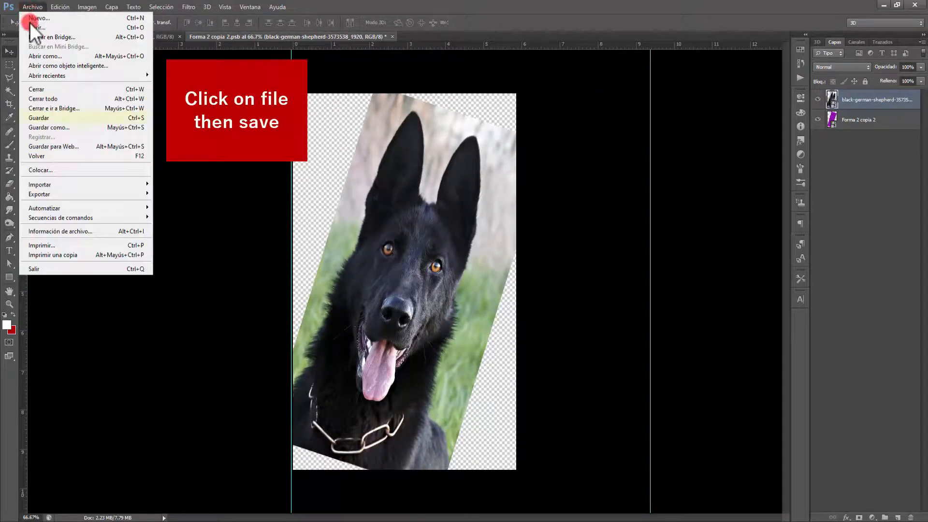
pyautogui.click(55, 118)
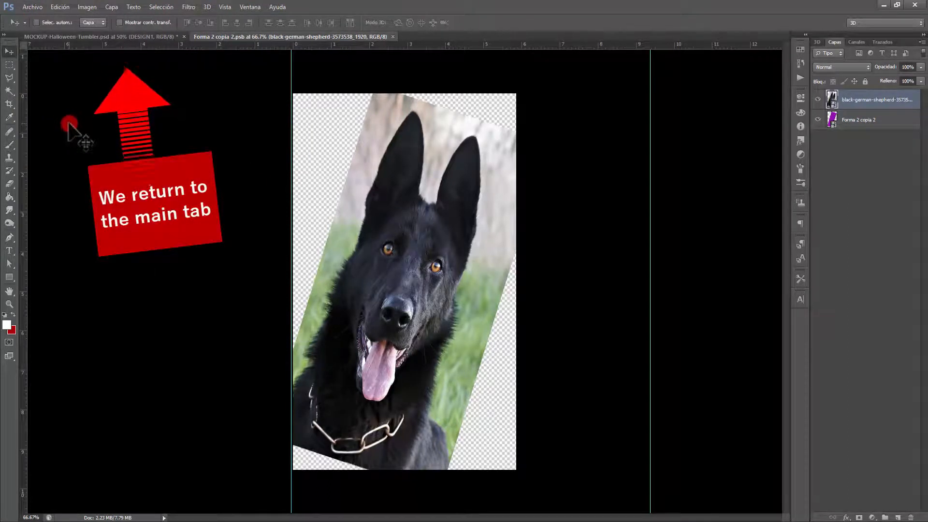
# - Return to the MOCKUP-Halloween-Tumbler document and open the contents of the DESIGN2 smart object layer
pyautogui.click(99, 37)
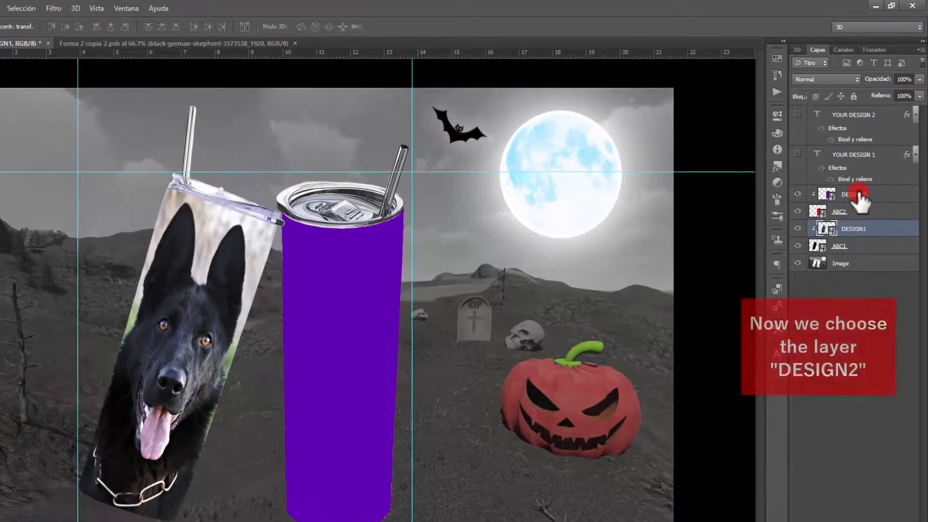
pyautogui.click(855, 195)
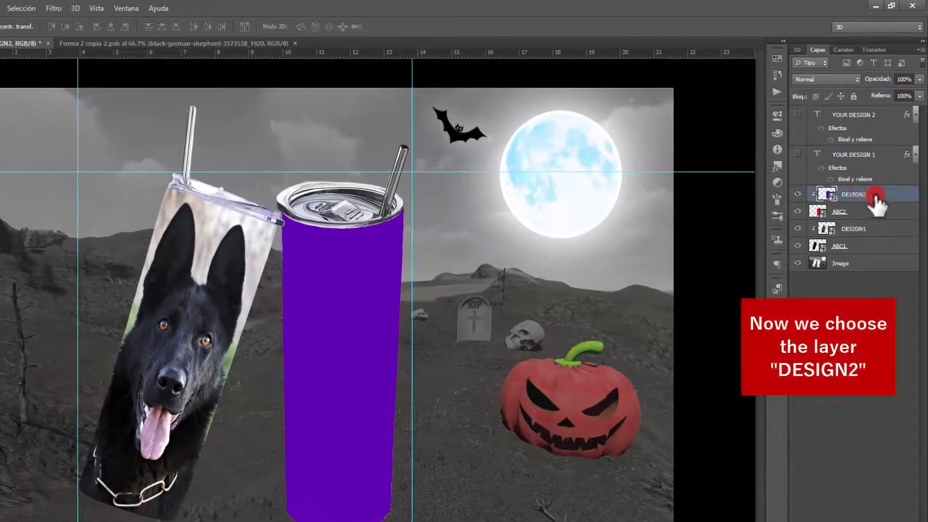
pyautogui.click(825, 194)
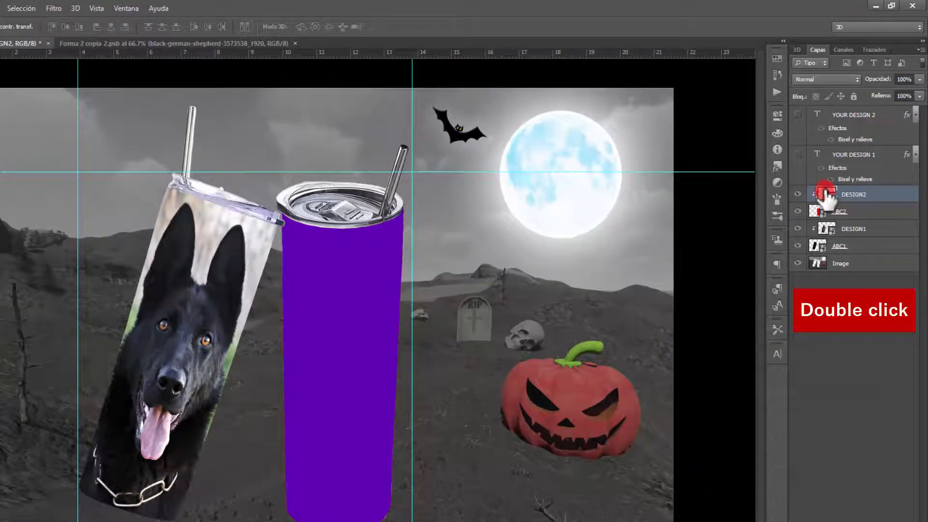
pyautogui.doubleClick(826, 193)
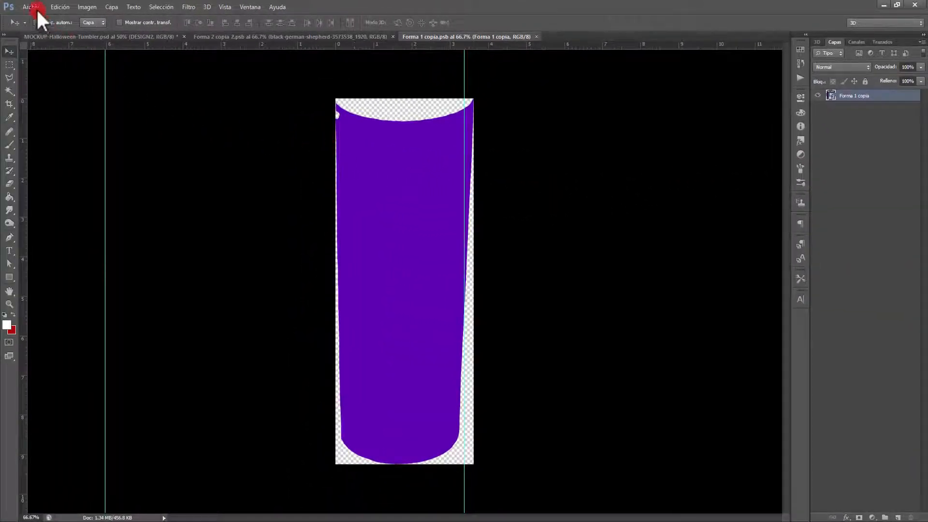
# - Place the water-5325480_1920 image in the DESIGN2 smart object and move it up to the canvas's upper edge
pyautogui.click(33, 8)
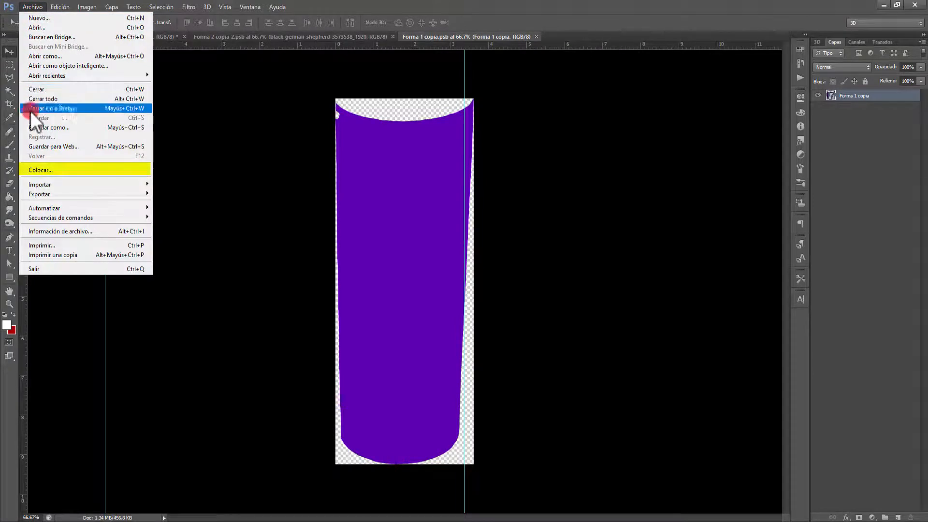
pyautogui.click(45, 169)
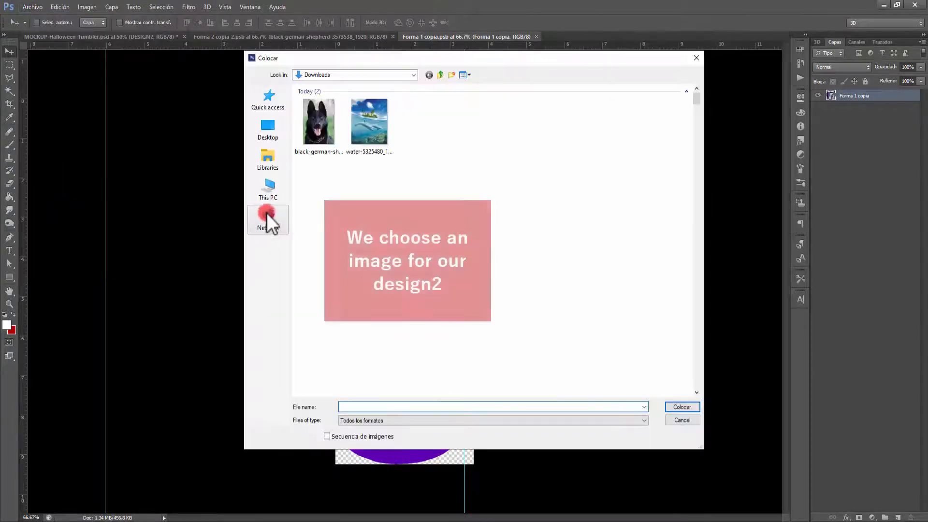
pyautogui.click(375, 121)
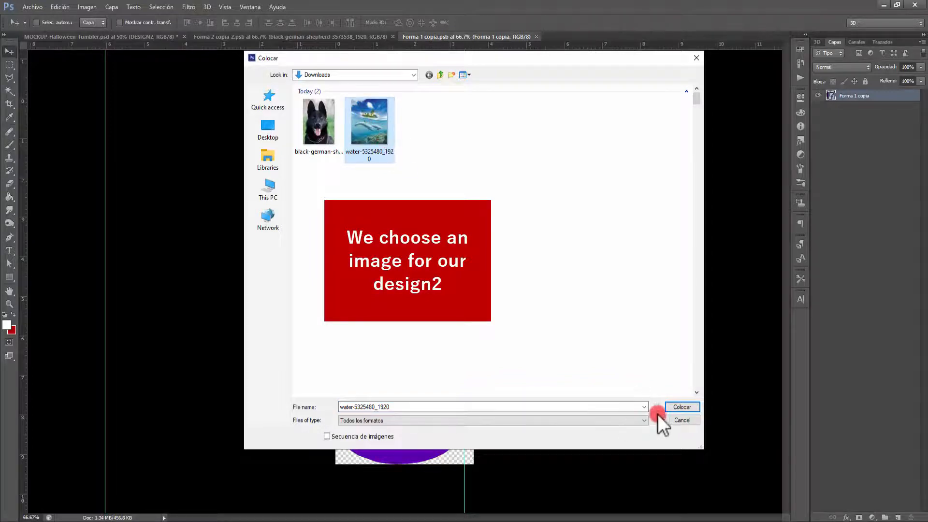
pyautogui.click(677, 406)
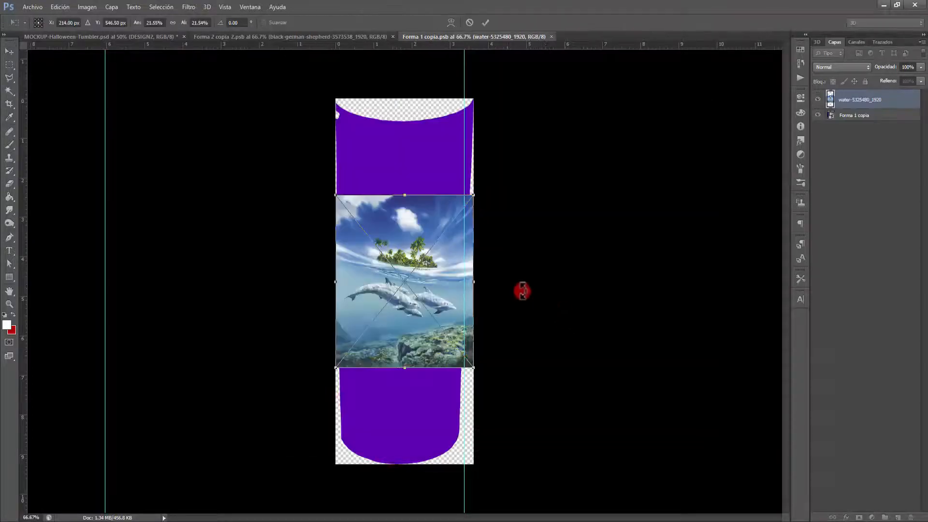
pyautogui.moveTo(440, 267); pyautogui.dragTo(440, 171)
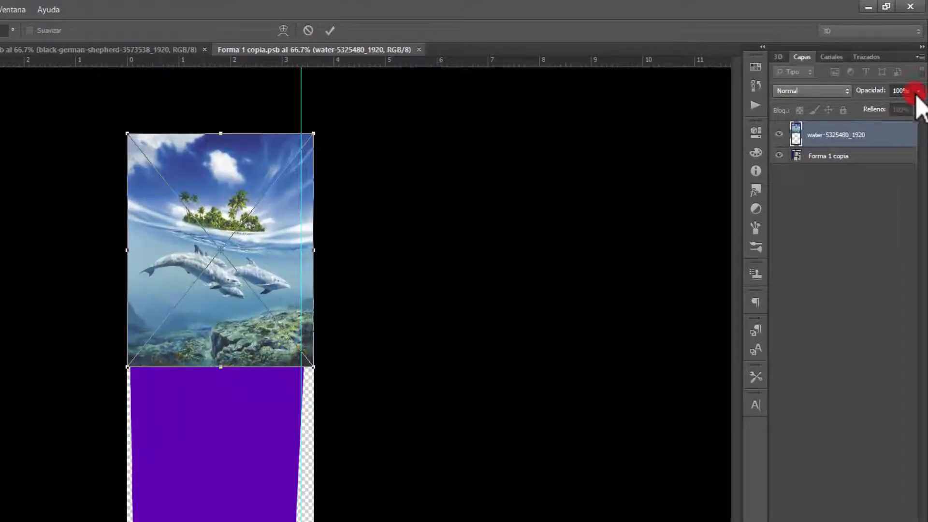
# - Lower the water image's opacity to 60% and scale it to about 28% width and 46% height, covering the purple shape
pyautogui.moveTo(916, 94); pyautogui.dragTo(893, 107)
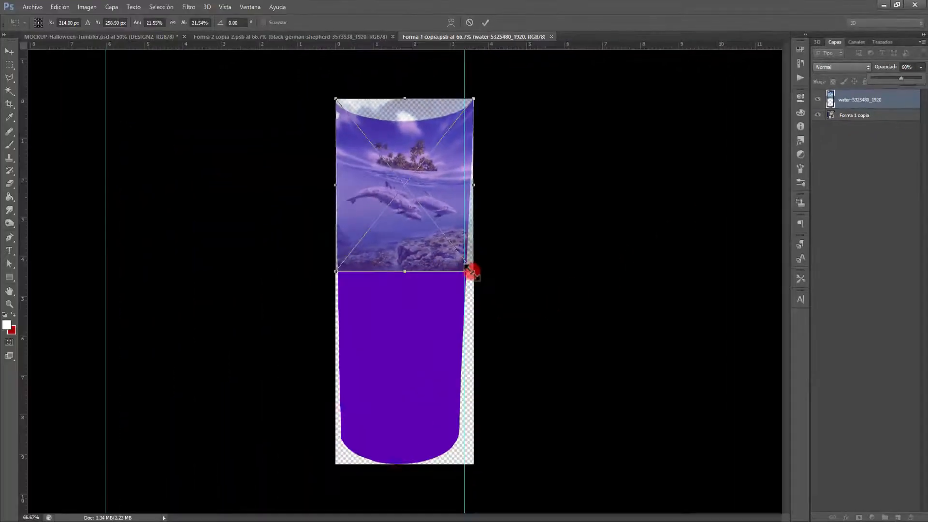
pyautogui.moveTo(472, 271); pyautogui.dragTo(553, 462)
pyautogui.moveTo(510, 418); pyautogui.dragTo(453, 419)
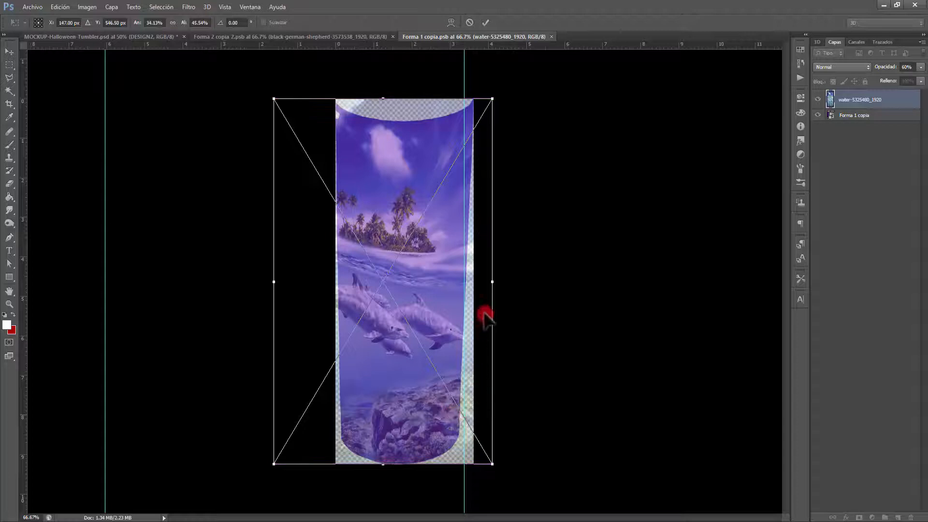
pyautogui.moveTo(495, 288); pyautogui.dragTo(479, 286)
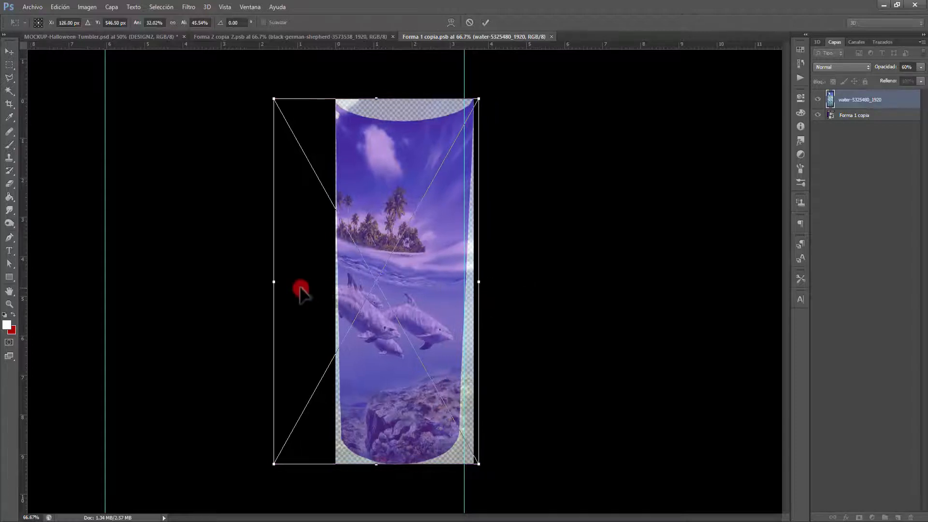
pyautogui.moveTo(273, 280); pyautogui.dragTo(356, 283)
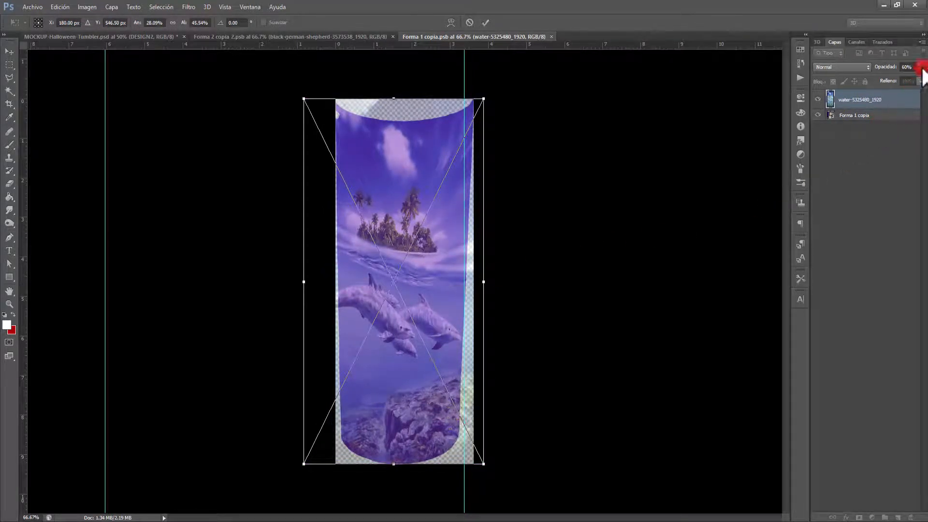
# - Set the water image layer's opacity to 100%, commit its placement, and save the smart object
pyautogui.moveTo(903, 77); pyautogui.dragTo(924, 79)
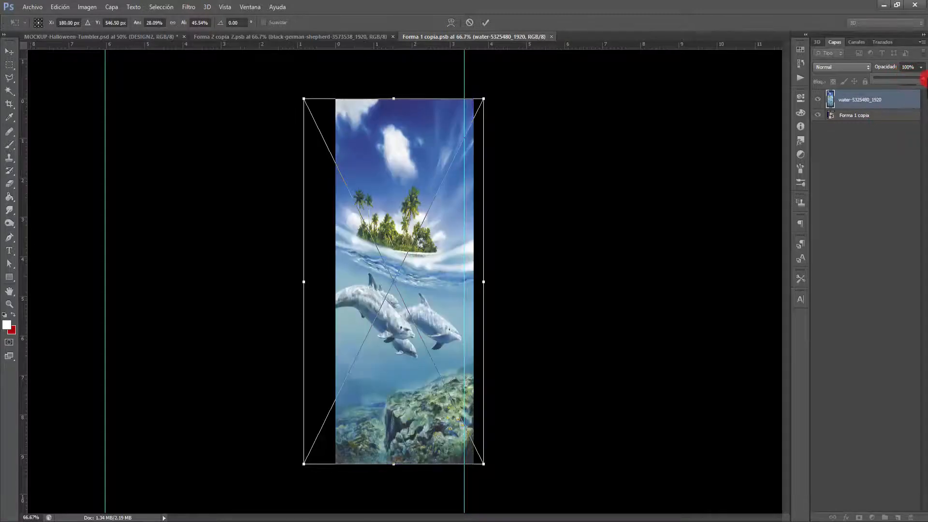
pyautogui.click(11, 54)
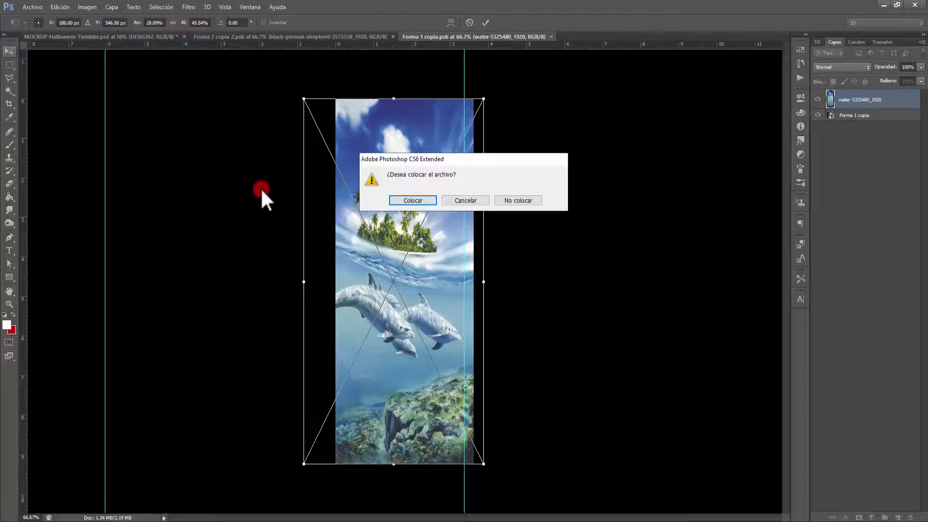
pyautogui.click(396, 202)
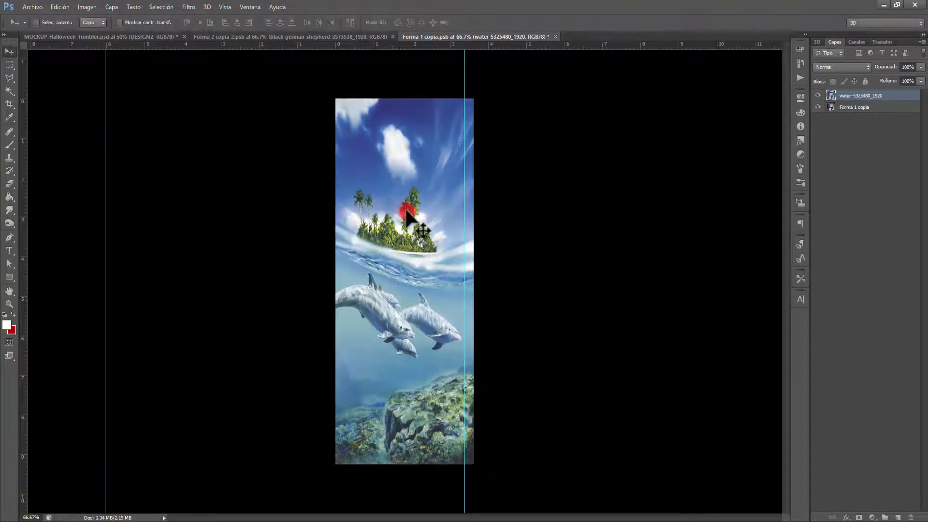
pyautogui.click(36, 6)
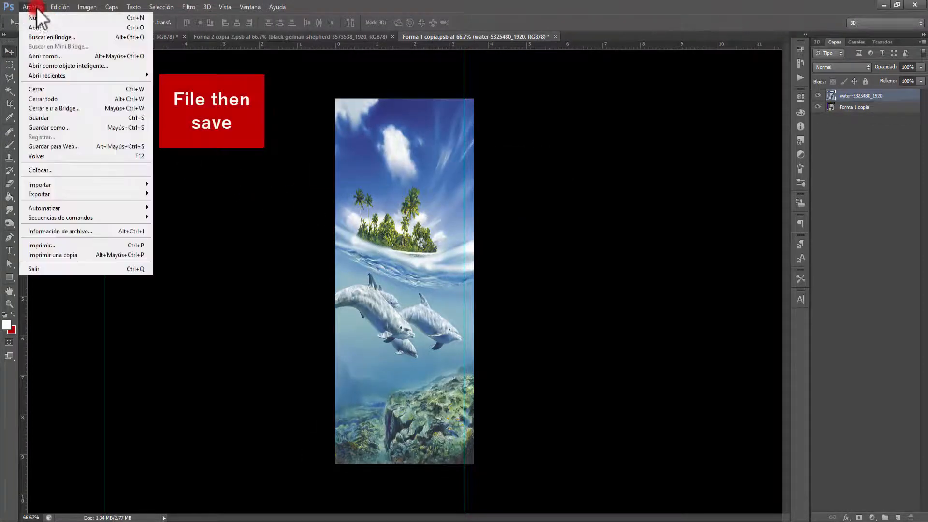
pyautogui.click(63, 117)
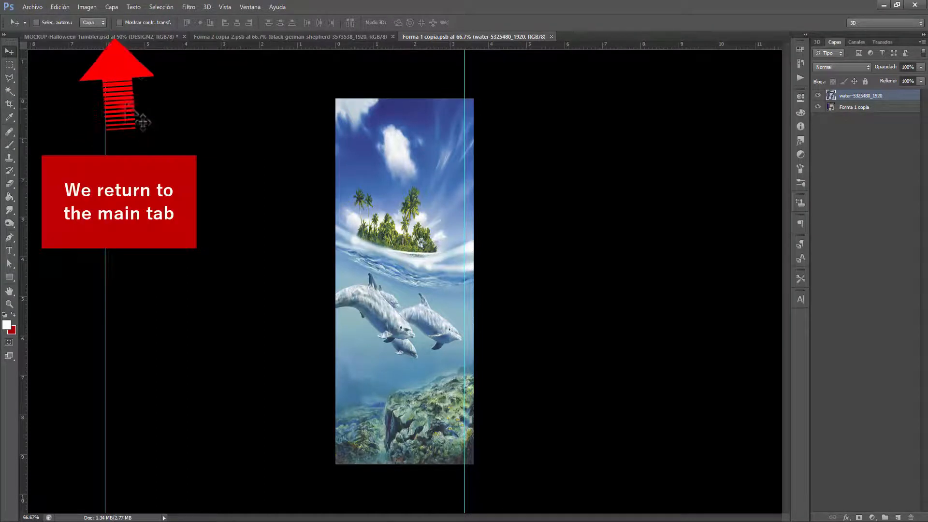
# - Return to the MOCKUP-Halloween-Tumbler document and close both smart object documents
pyautogui.click(117, 36)
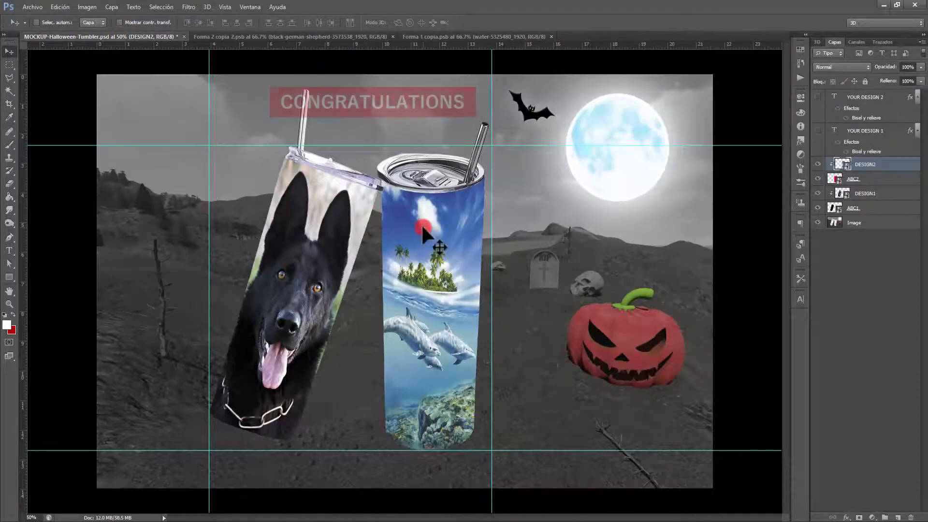
pyautogui.click(393, 36)
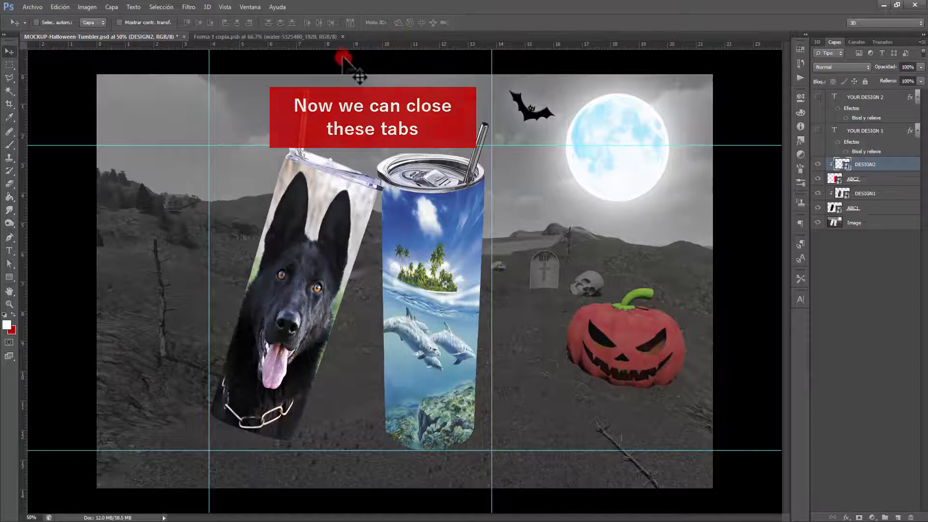
pyautogui.click(343, 36)
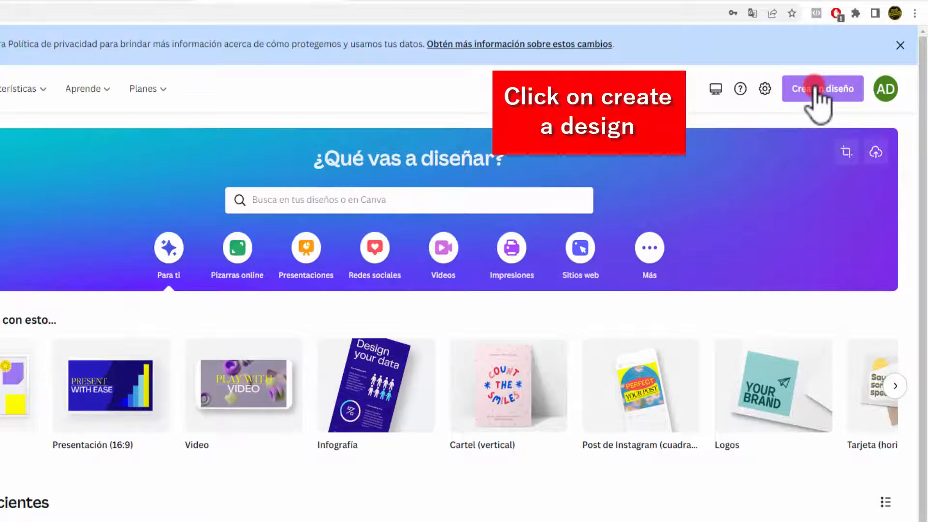
# - In Canva, create a new custom-size design of 2550 × 1650 px
pyautogui.click(816, 90)
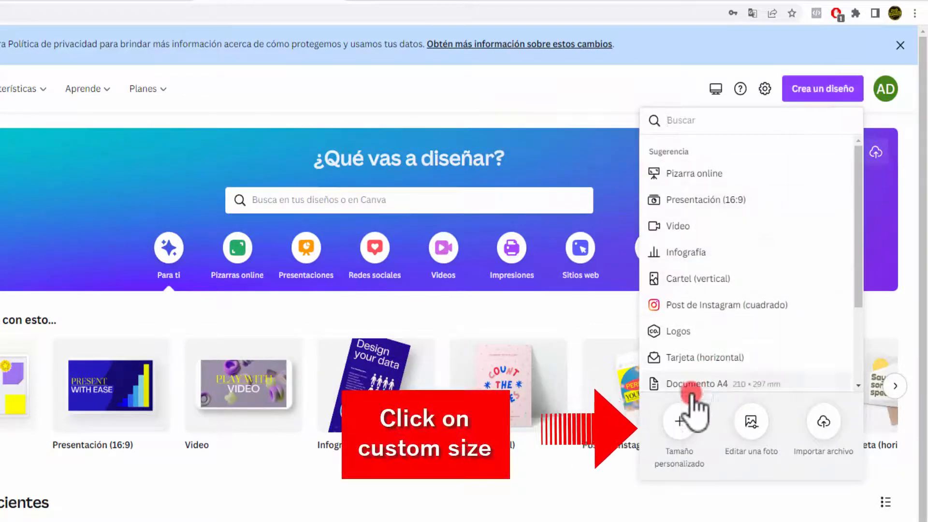
pyautogui.click(680, 421)
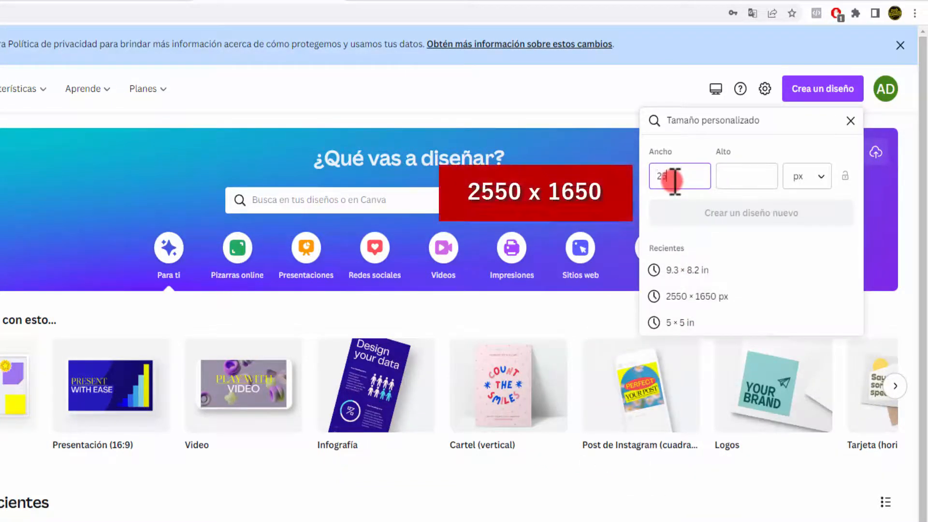
pyautogui.write('2550')
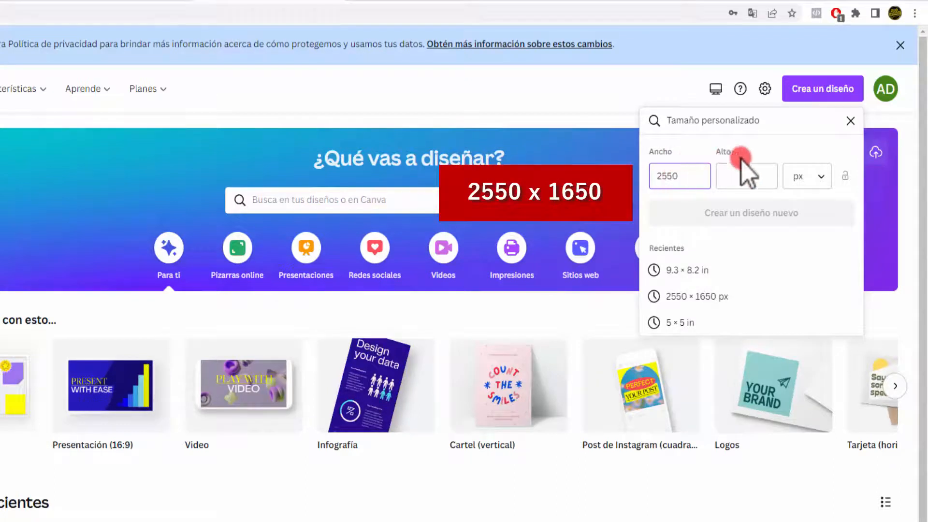
pyautogui.click(732, 175)
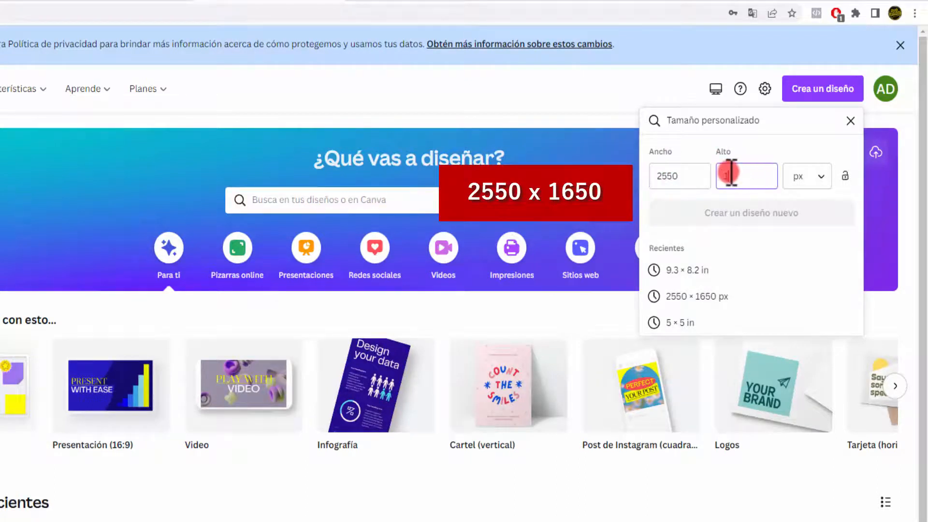
pyautogui.write('1650')
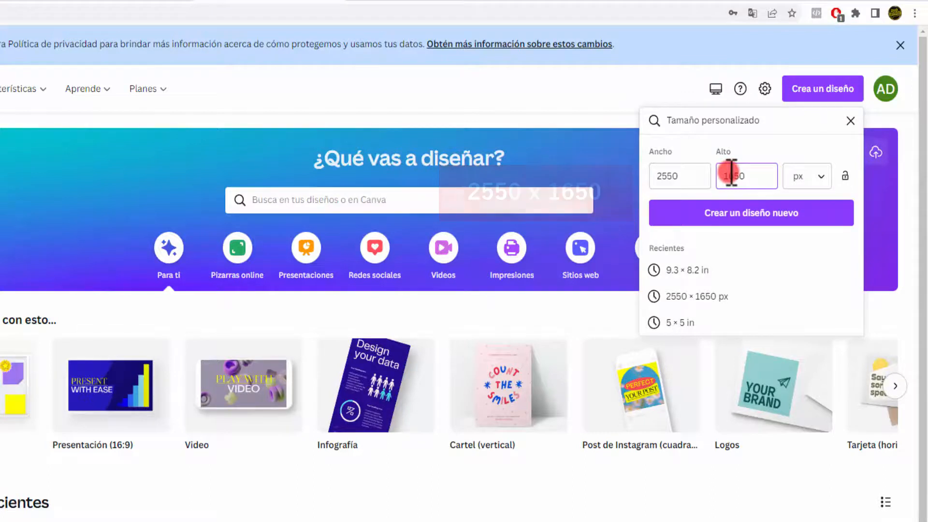
pyautogui.click(772, 212)
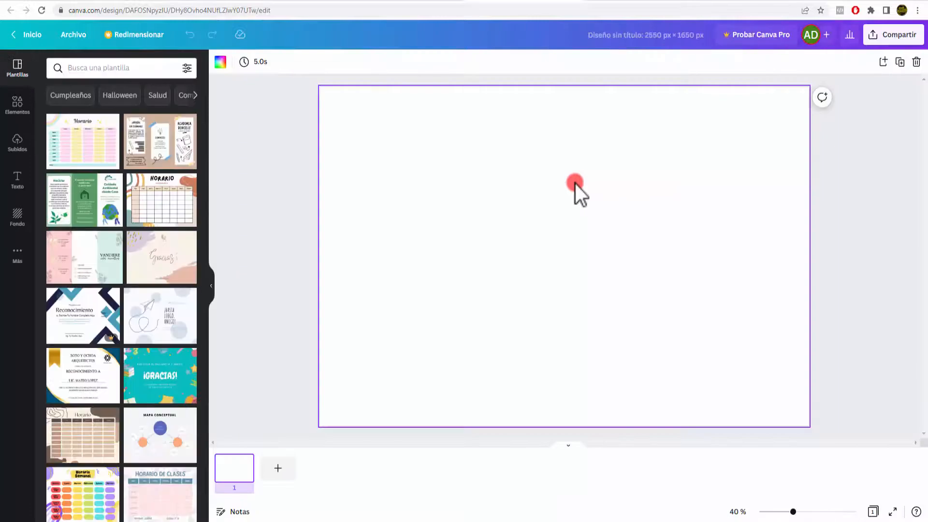
# - Upload the CANVA-Design image file to the uploaded images
pyautogui.click(19, 145)
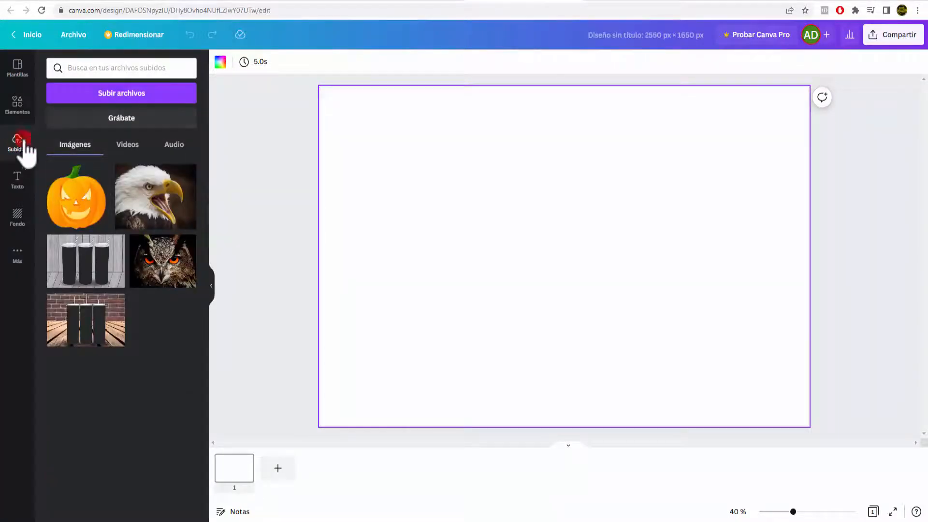
pyautogui.click(136, 93)
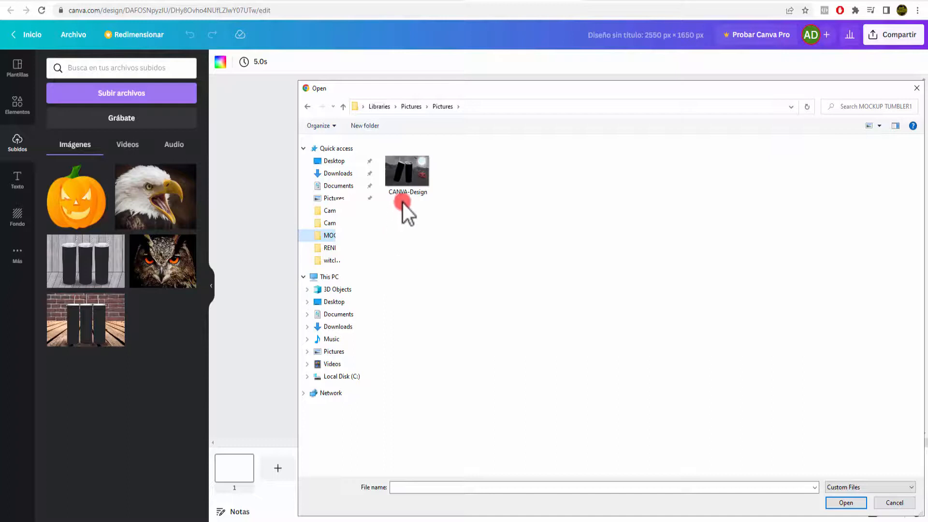
pyautogui.click(410, 174)
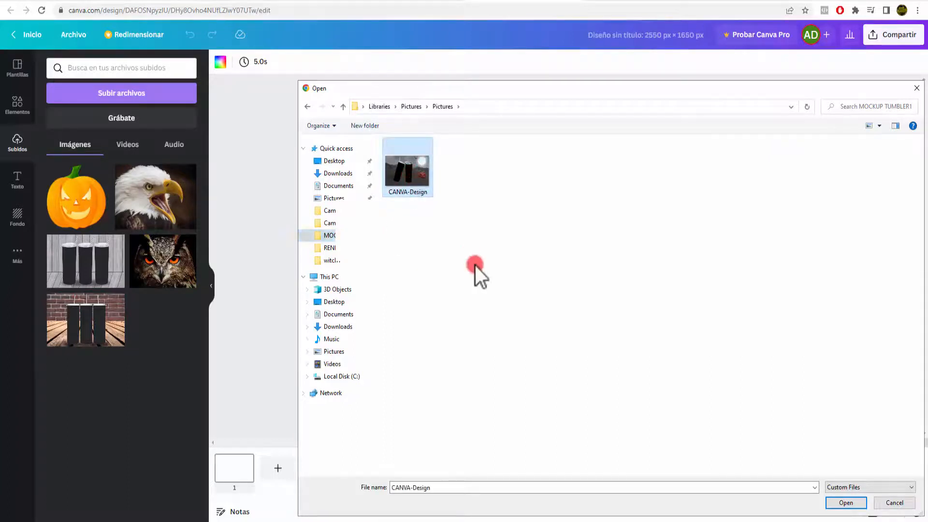
pyautogui.click(845, 503)
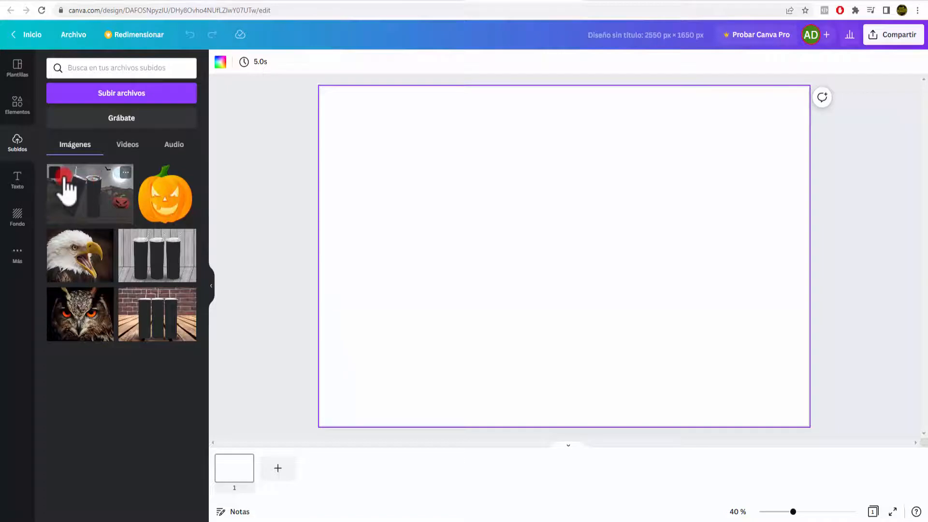
# - Add the uploaded tumbler template to the page and enlarge it to cover the whole white page
pyautogui.moveTo(56, 173); pyautogui.dragTo(432, 151)
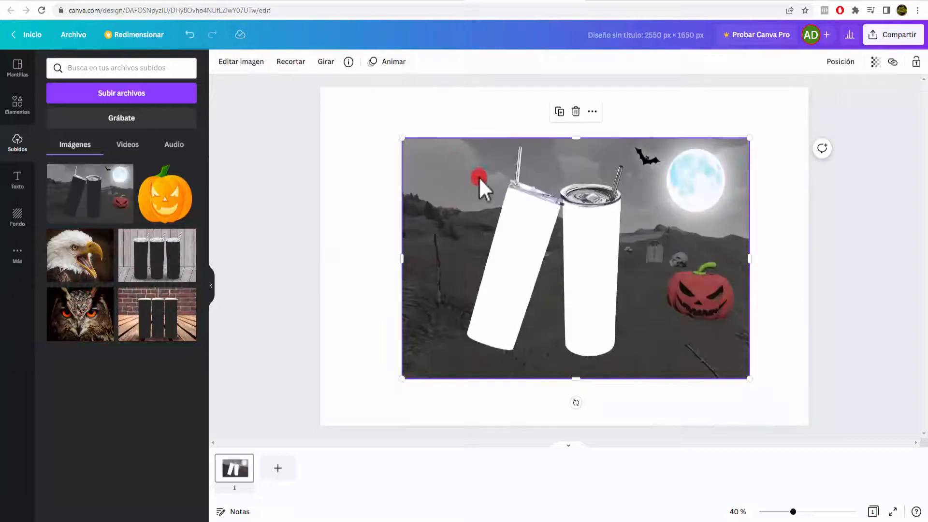
pyautogui.moveTo(489, 186); pyautogui.dragTo(411, 135)
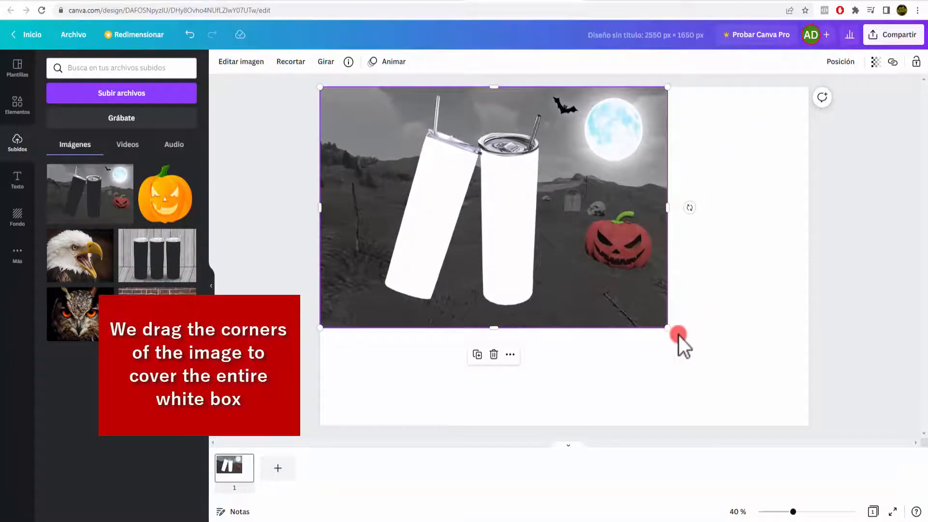
pyautogui.moveTo(669, 331); pyautogui.dragTo(802, 442)
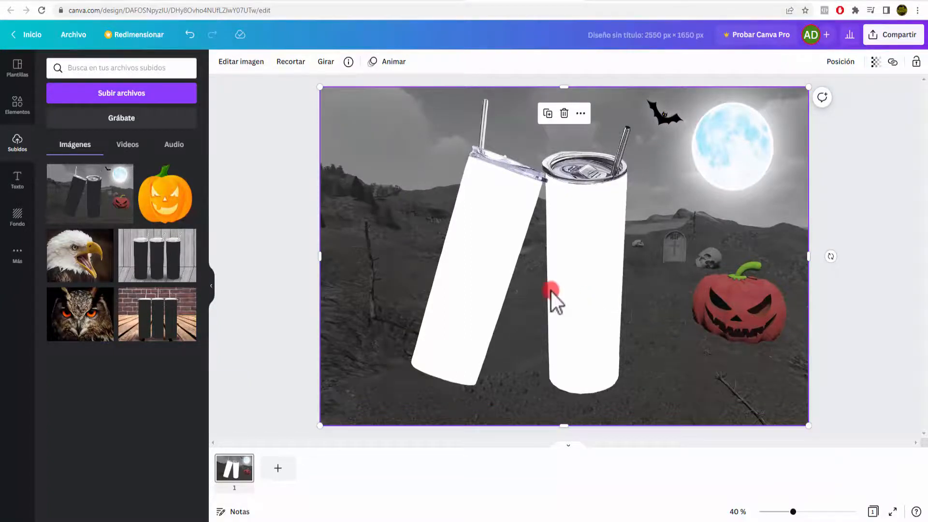
# - Upload the black-german-shepherd-3573538_1920 image from Downloads, add it to the page, and move it over the tilted tumbler
pyautogui.click(144, 97)
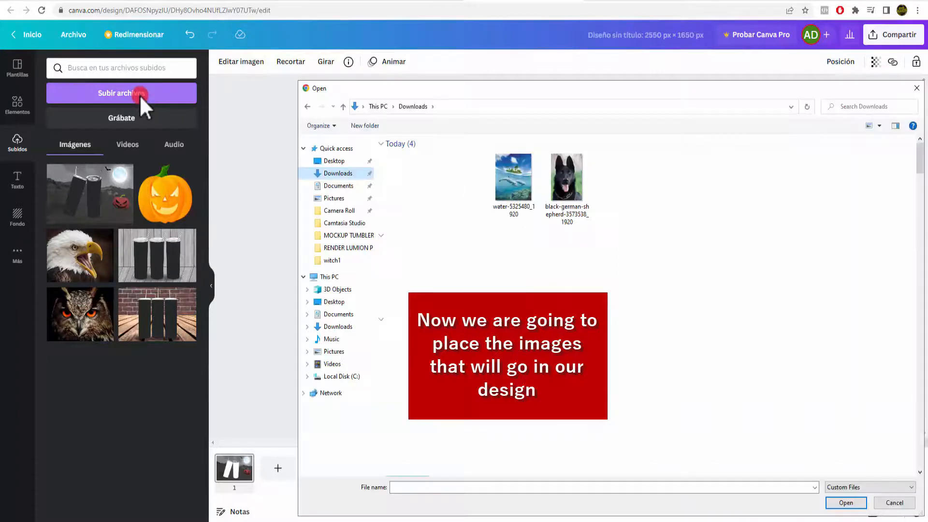
pyautogui.click(556, 212)
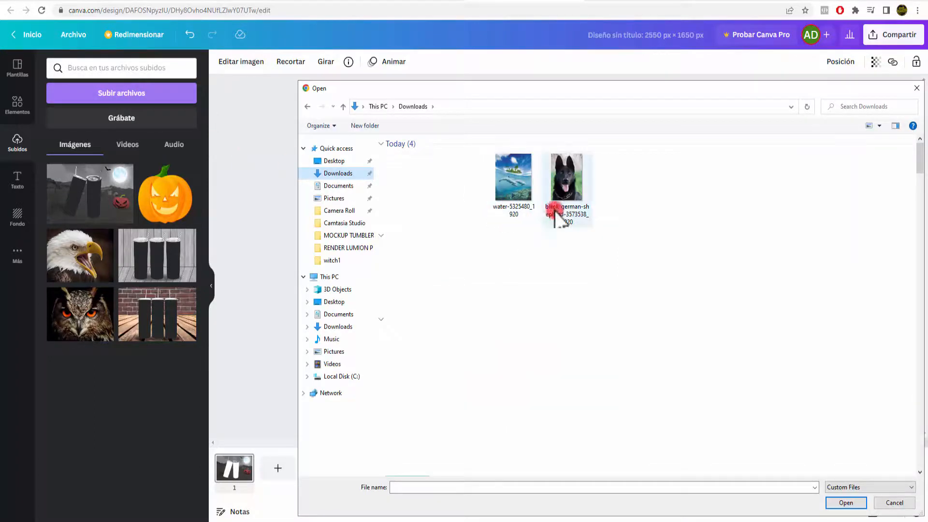
pyautogui.doubleClick(565, 178)
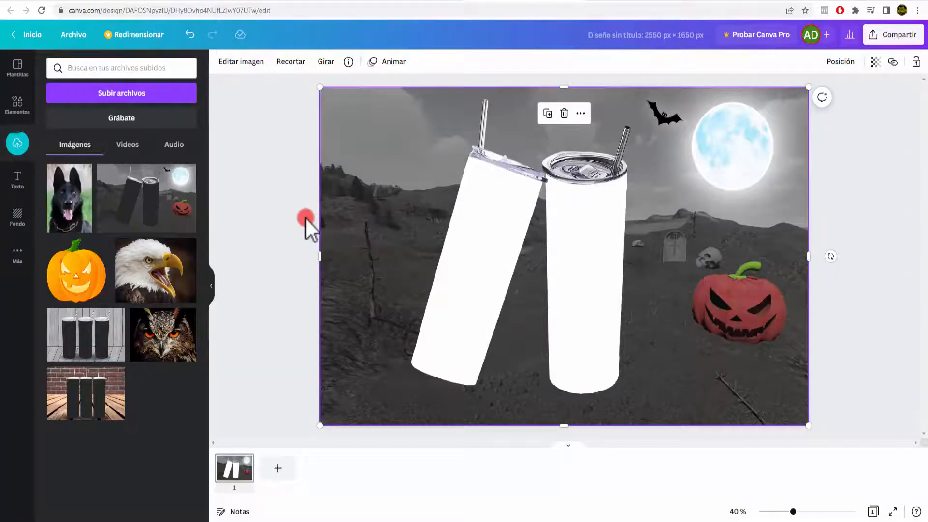
pyautogui.click(73, 211)
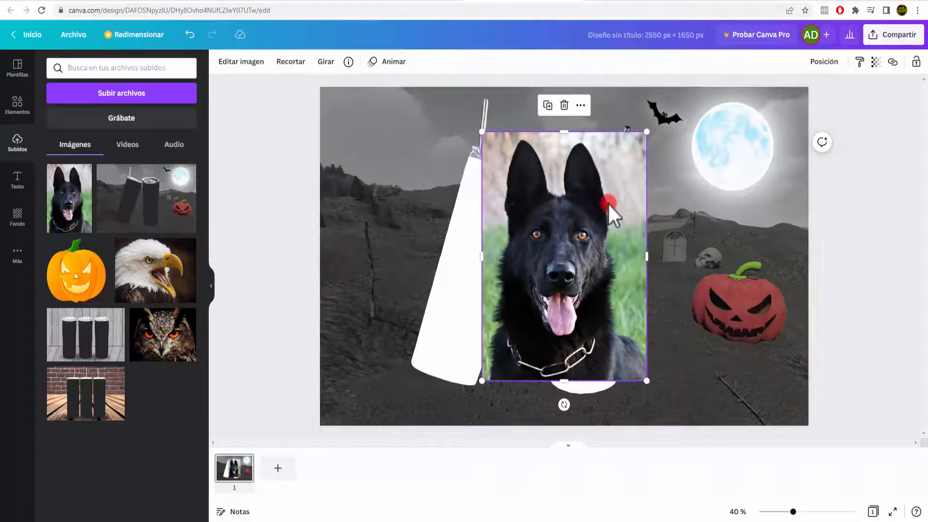
pyautogui.moveTo(608, 202); pyautogui.dragTo(515, 213)
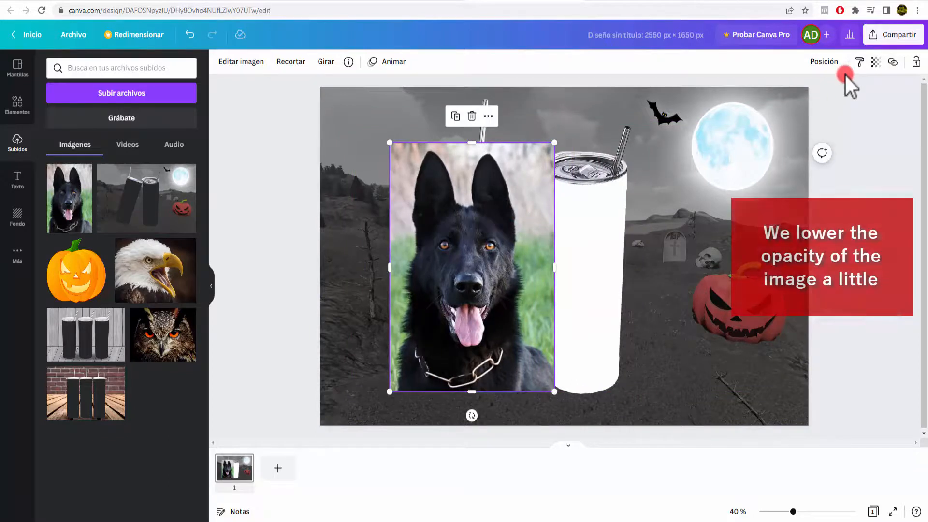
# - Set the dog image's transparency to 50 so the tilted tumbler shows through it
pyautogui.click(878, 62)
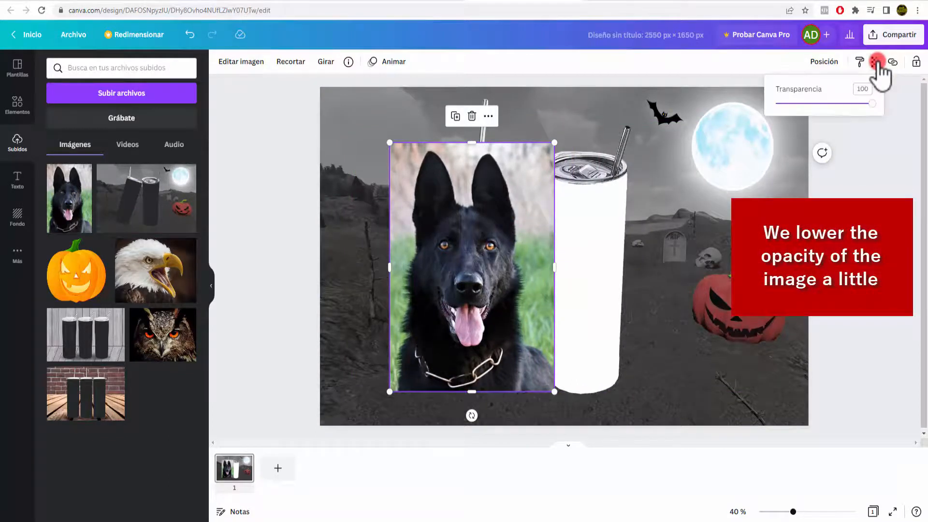
pyautogui.click(862, 88)
pyautogui.moveTo(875, 105); pyautogui.dragTo(825, 104)
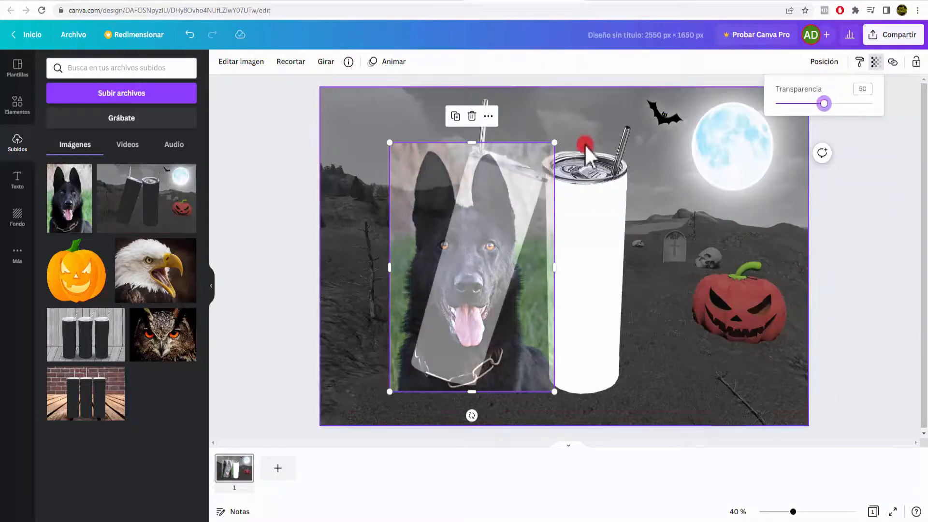
# - Rotate the dog image clockwise to the tilted tumbler's angle and shrink it slightly over the tumbler
pyautogui.moveTo(497, 185); pyautogui.dragTo(502, 191)
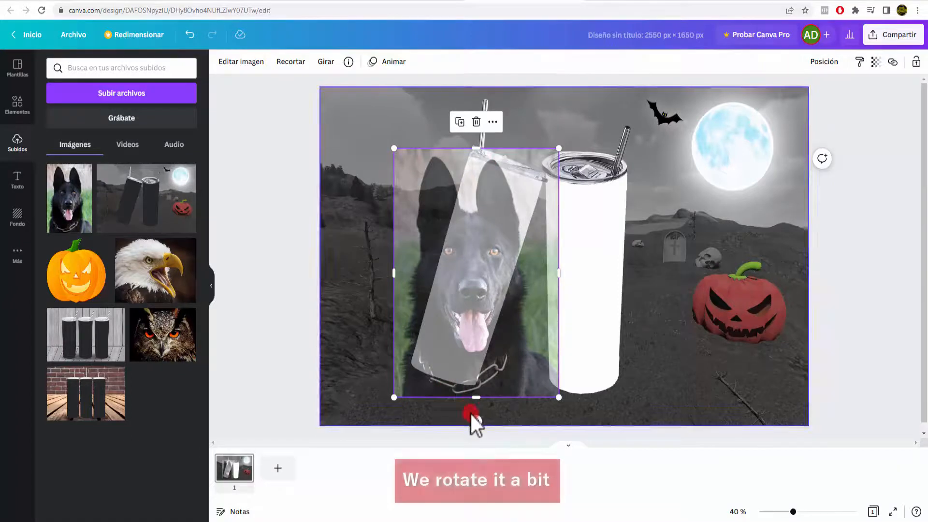
pyautogui.moveTo(474, 422); pyautogui.dragTo(435, 411)
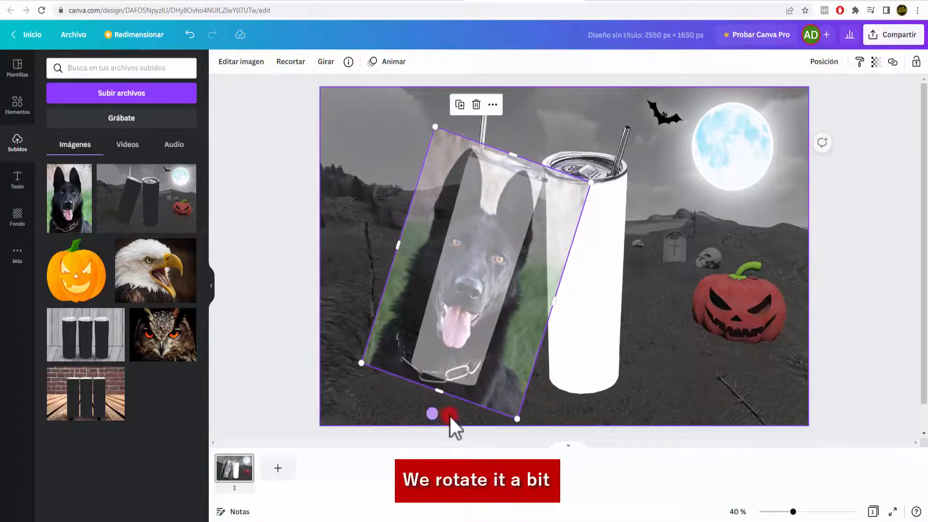
pyautogui.moveTo(513, 415); pyautogui.dragTo(507, 394)
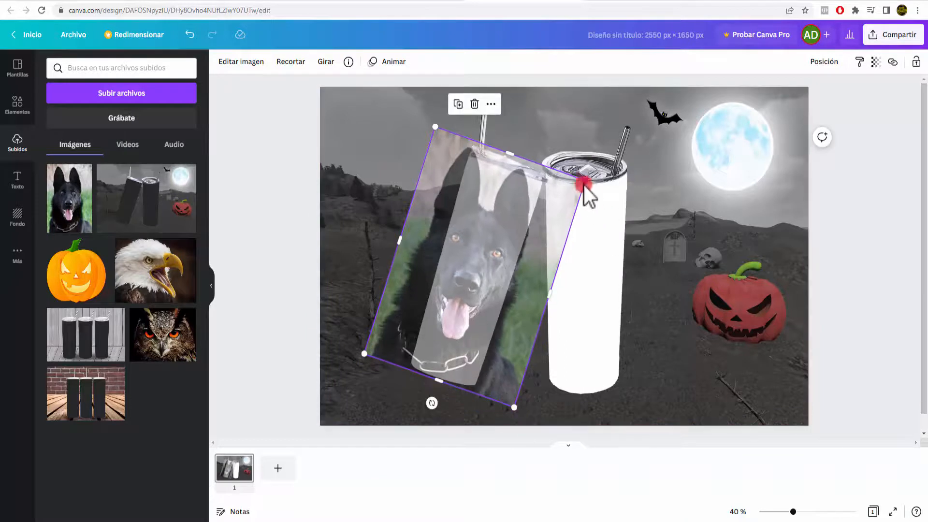
pyautogui.moveTo(584, 186); pyautogui.dragTo(573, 190)
# - Crop the dog image's left and right sides to the edges of the tilted tumbler
pyautogui.moveTo(396, 245); pyautogui.dragTo(478, 274)
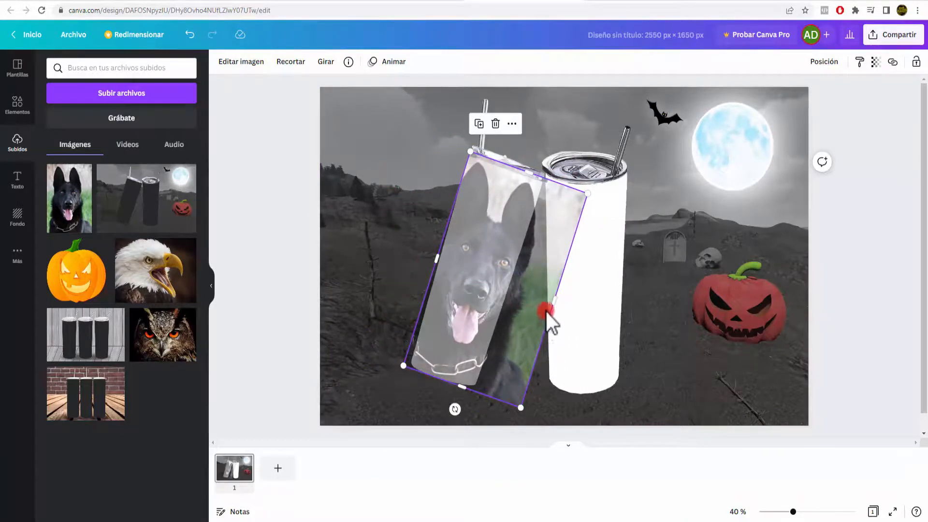
pyautogui.moveTo(548, 323); pyautogui.dragTo(514, 286)
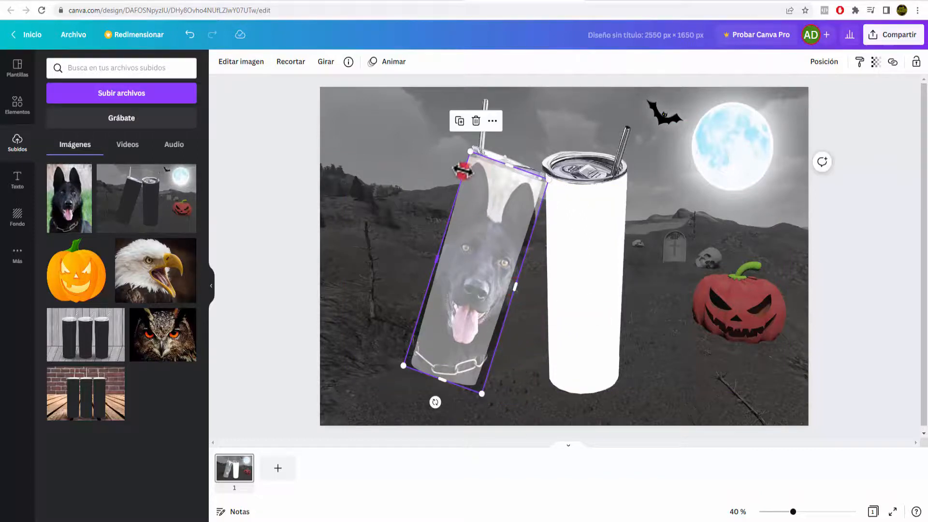
pyautogui.moveTo(470, 152); pyautogui.dragTo(465, 152)
# - Set the dog image's transparency back to 100
pyautogui.click(488, 190)
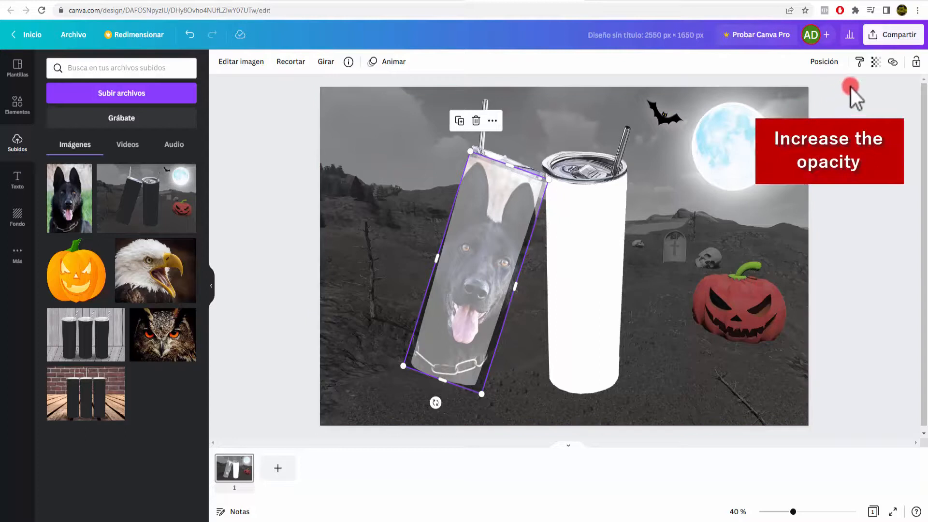
pyautogui.click(874, 62)
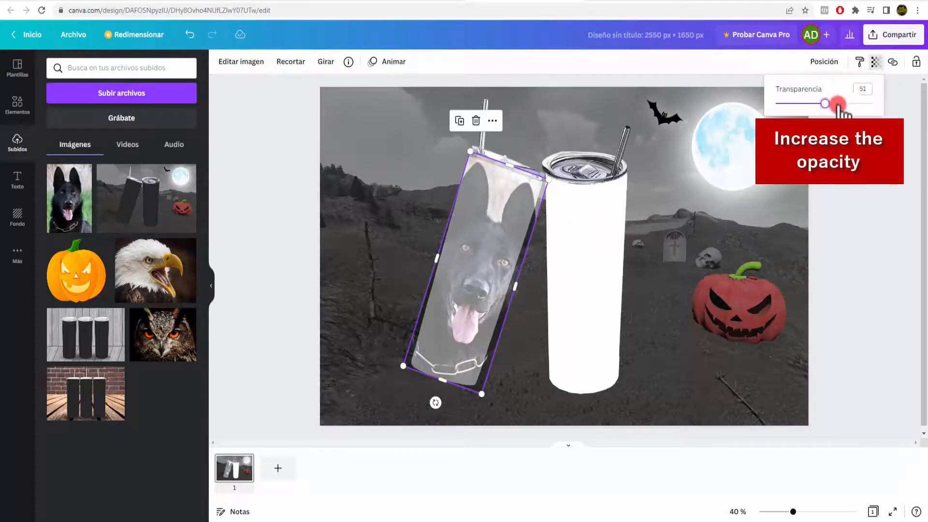
pyautogui.moveTo(838, 104); pyautogui.dragTo(877, 104)
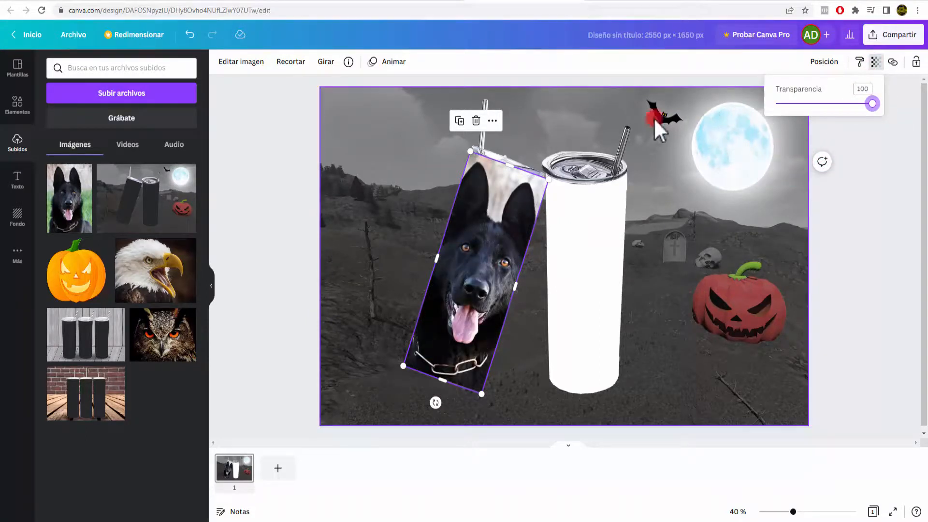
# - Upload the water-5325480_1920 image from Downloads to the uploaded images
pyautogui.click(132, 90)
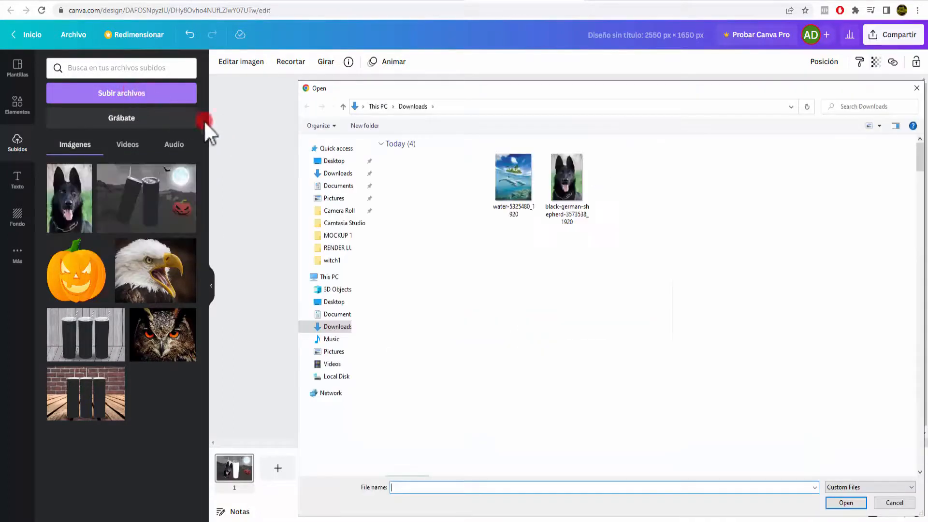
pyautogui.click(515, 198)
pyautogui.click(516, 183)
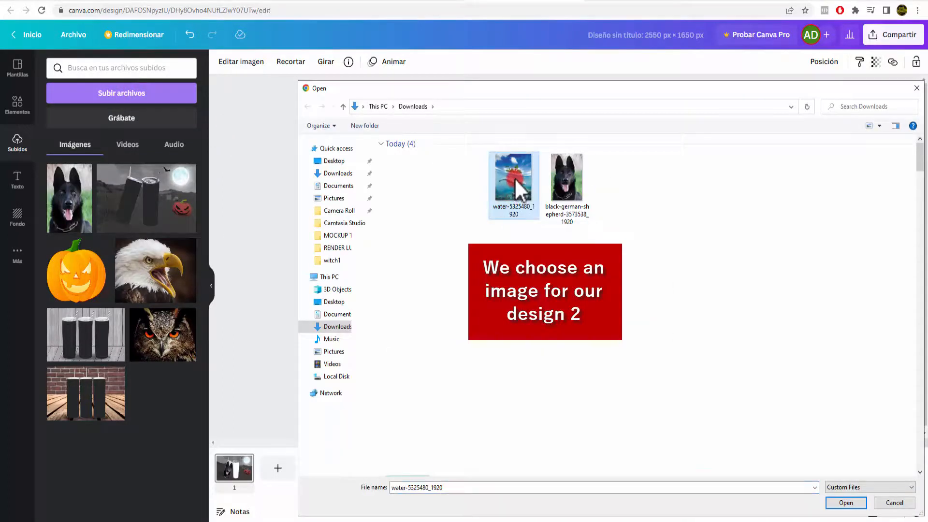
pyautogui.click(844, 502)
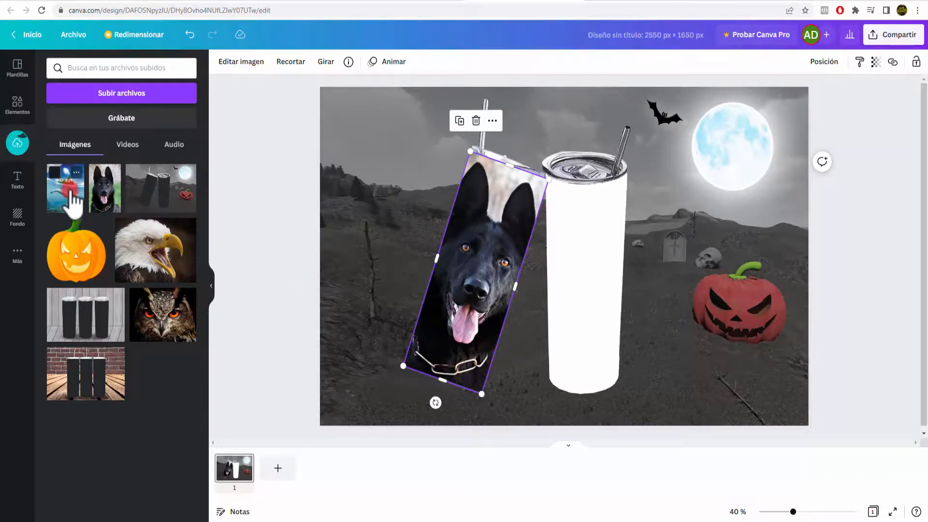
# - Add the water image over the upright tumbler and set its transparency to 56
pyautogui.click(72, 198)
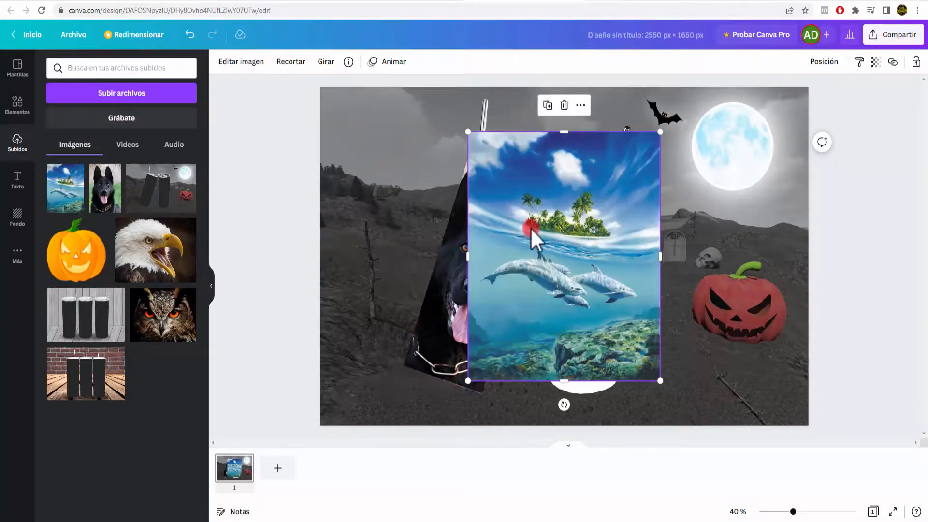
pyautogui.moveTo(532, 234); pyautogui.dragTo(605, 254)
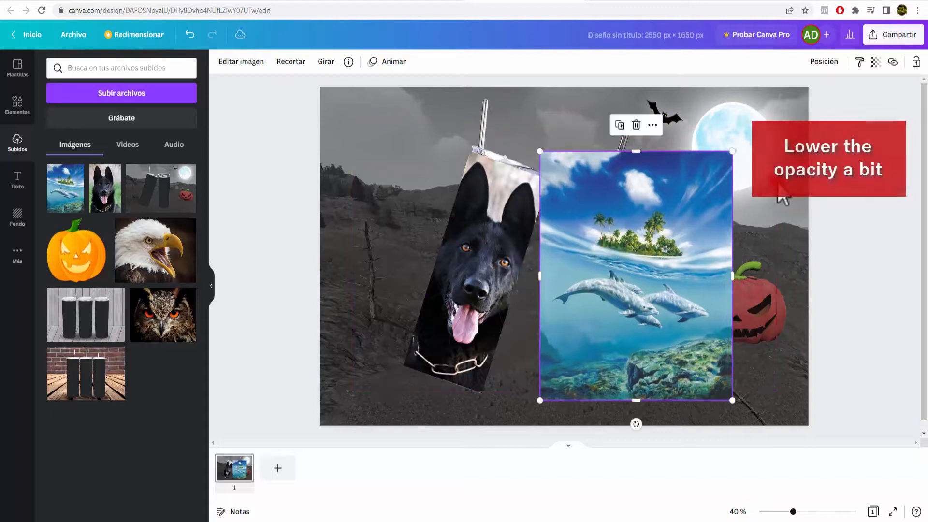
pyautogui.click(875, 61)
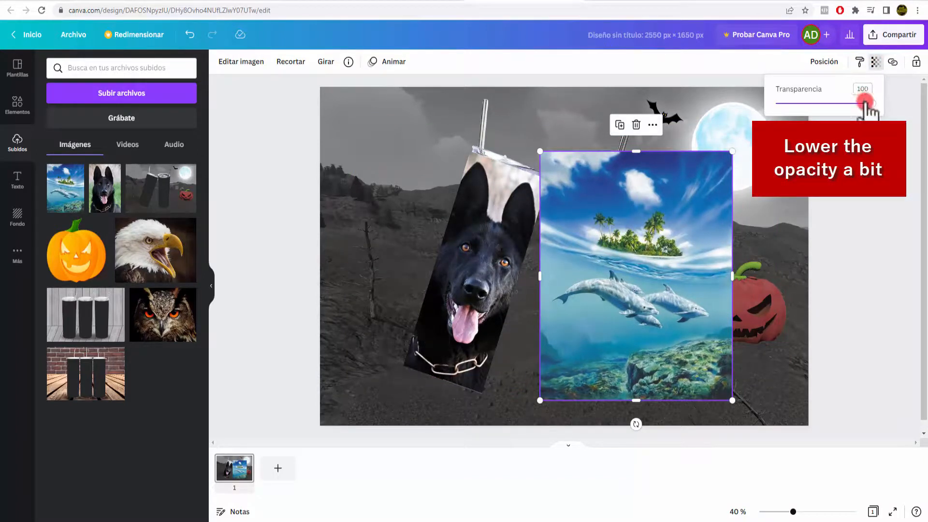
pyautogui.moveTo(865, 107); pyautogui.dragTo(831, 105)
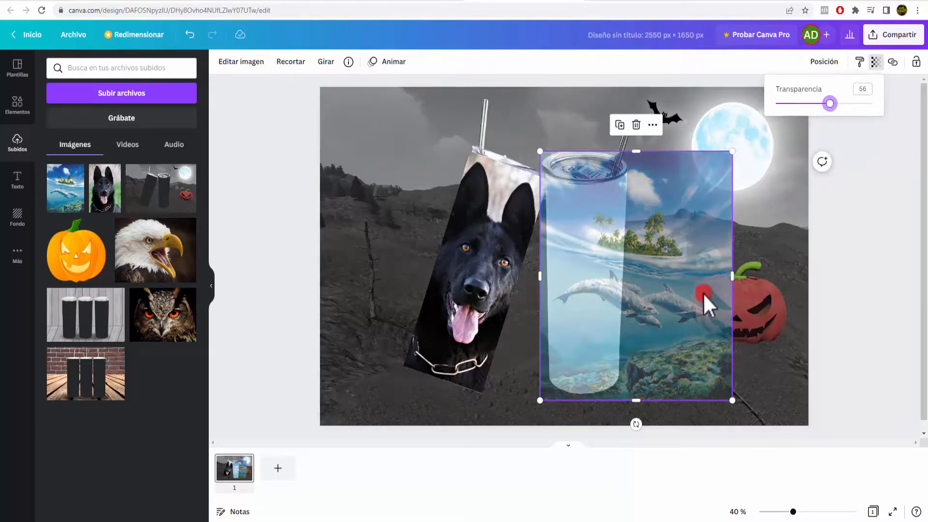
# - Scale down the water image and centre it over the body of the upright tumbler
pyautogui.moveTo(703, 293); pyautogui.dragTo(692, 298)
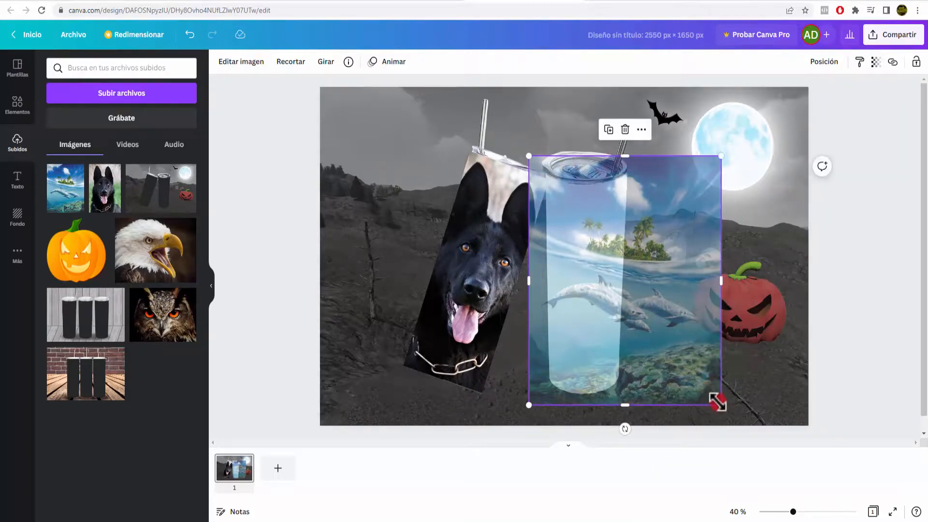
pyautogui.moveTo(718, 401); pyautogui.dragTo(695, 375)
pyautogui.moveTo(659, 300); pyautogui.dragTo(634, 314)
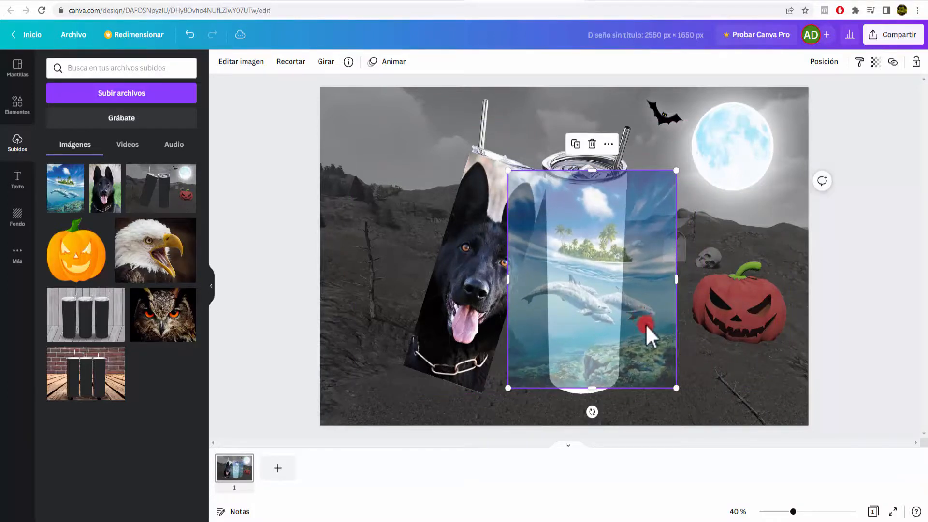
# - Crop the water image's sides to the upright tumbler's width and extend its lower edge just past the tumbler's base
pyautogui.moveTo(593, 386); pyautogui.dragTo(592, 394)
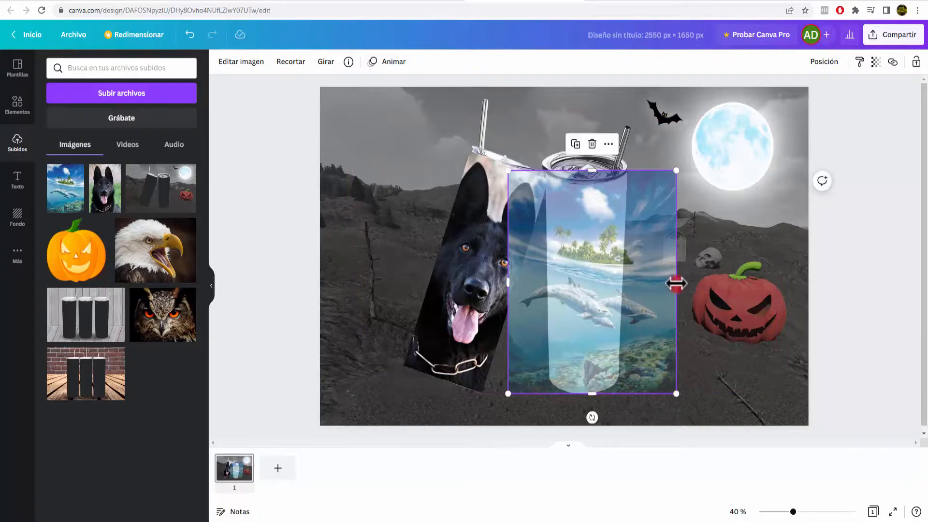
pyautogui.moveTo(676, 284); pyautogui.dragTo(629, 284)
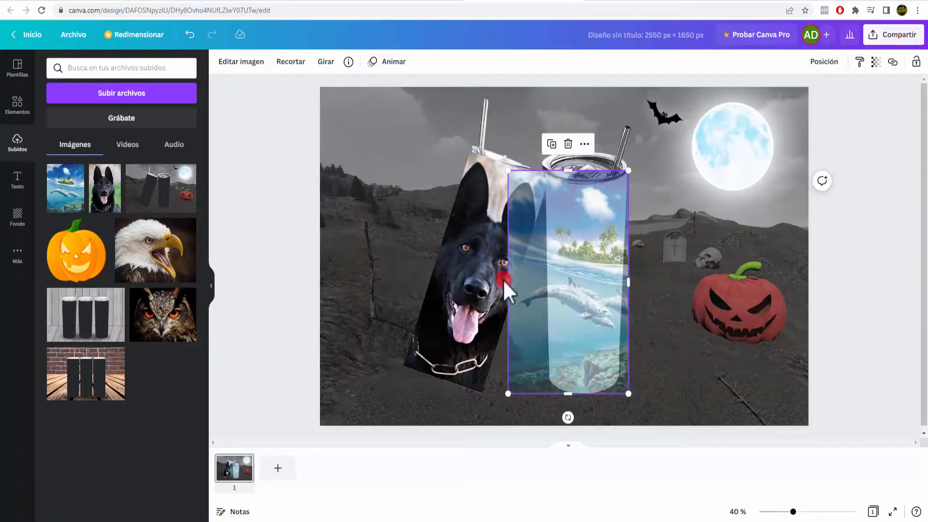
pyautogui.moveTo(506, 283); pyautogui.dragTo(541, 281)
pyautogui.moveTo(594, 305); pyautogui.dragTo(594, 305)
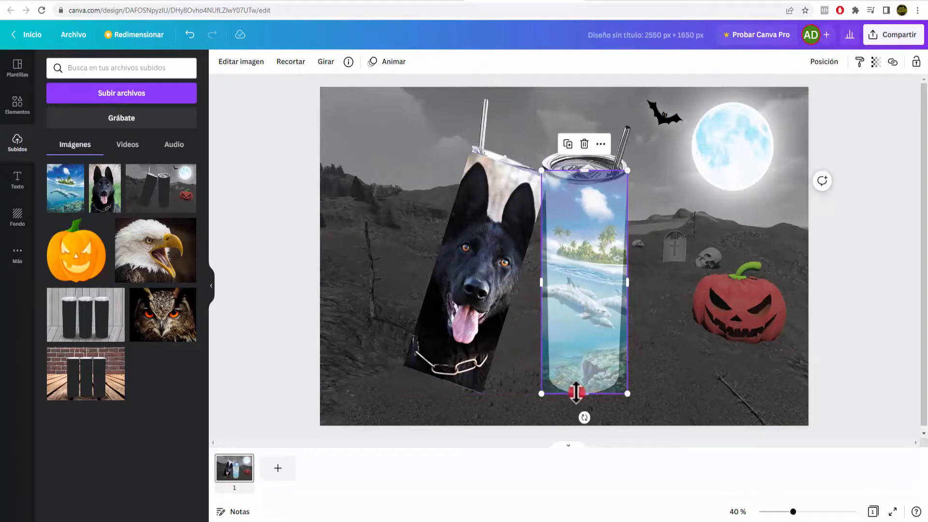
pyautogui.moveTo(580, 391); pyautogui.dragTo(581, 396)
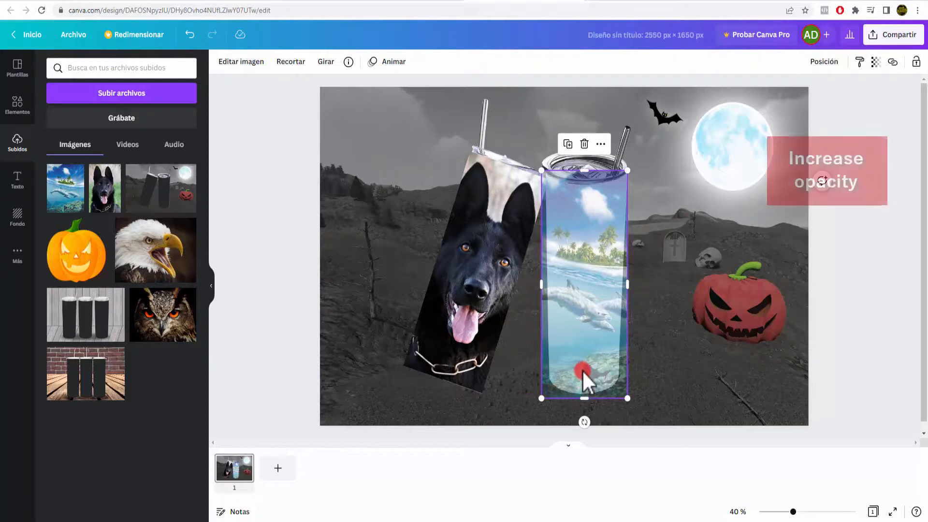
# - Set the water image's transparency to 100 and send it to the back, behind the tumbler template
pyautogui.click(875, 63)
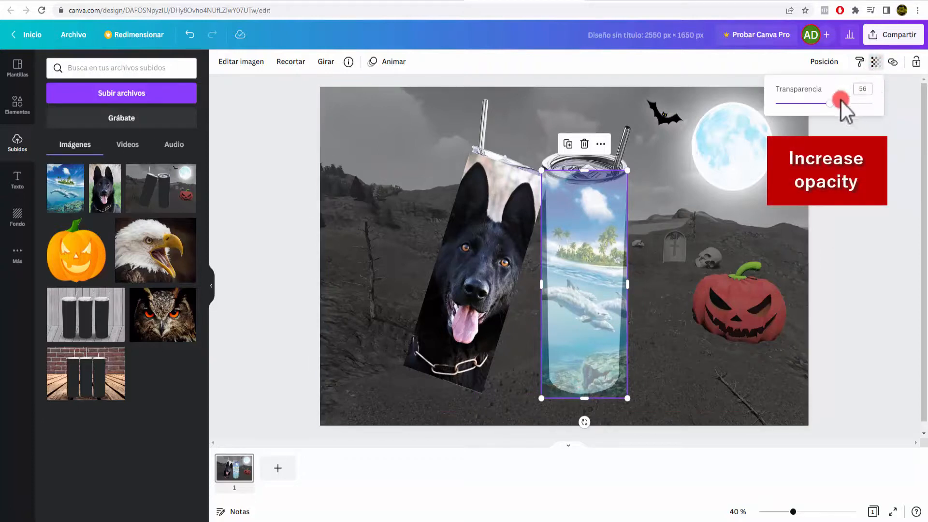
pyautogui.moveTo(831, 103); pyautogui.dragTo(881, 111)
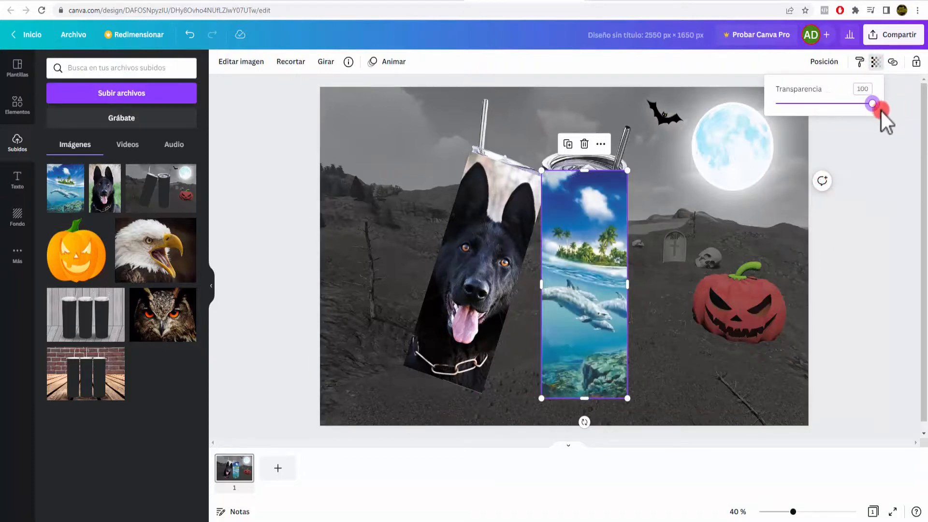
pyautogui.rightClick(604, 242)
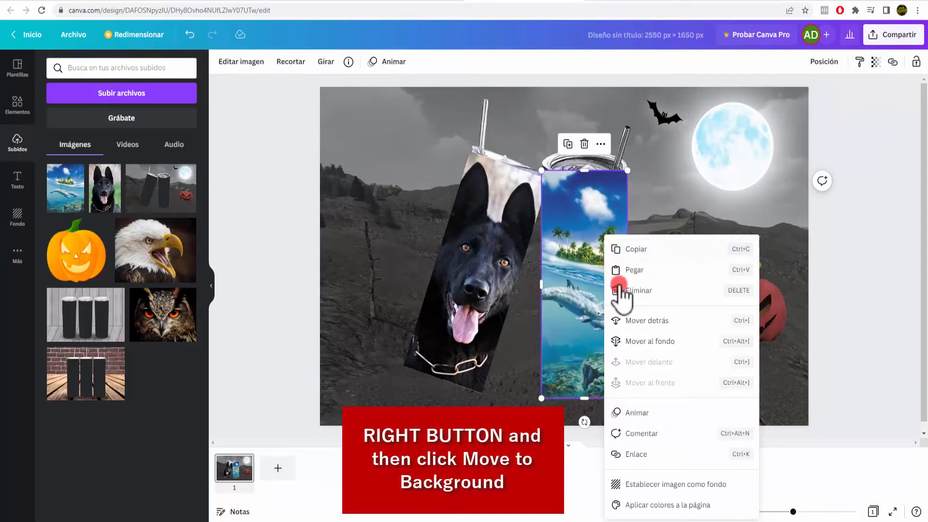
pyautogui.click(674, 341)
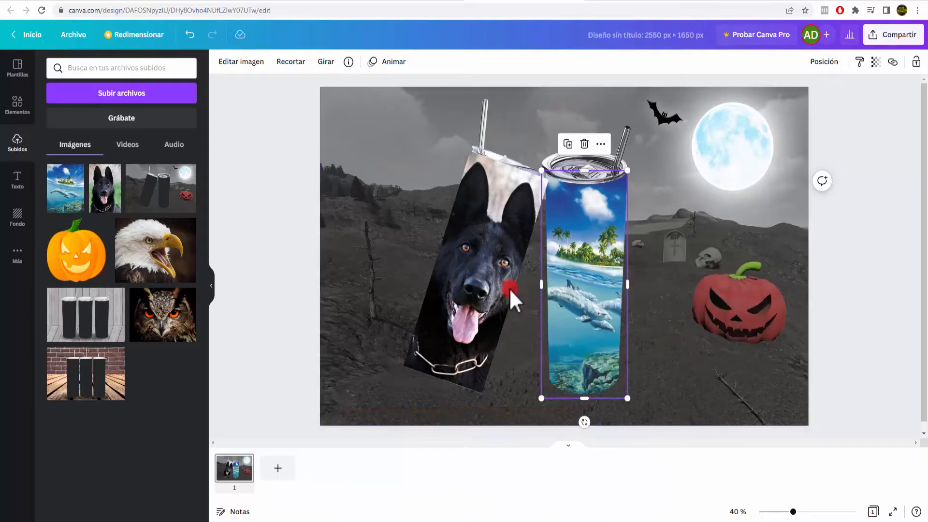
# - Send the dog image to the back, behind the tumbler template
pyautogui.click(489, 270)
pyautogui.rightClick(489, 270)
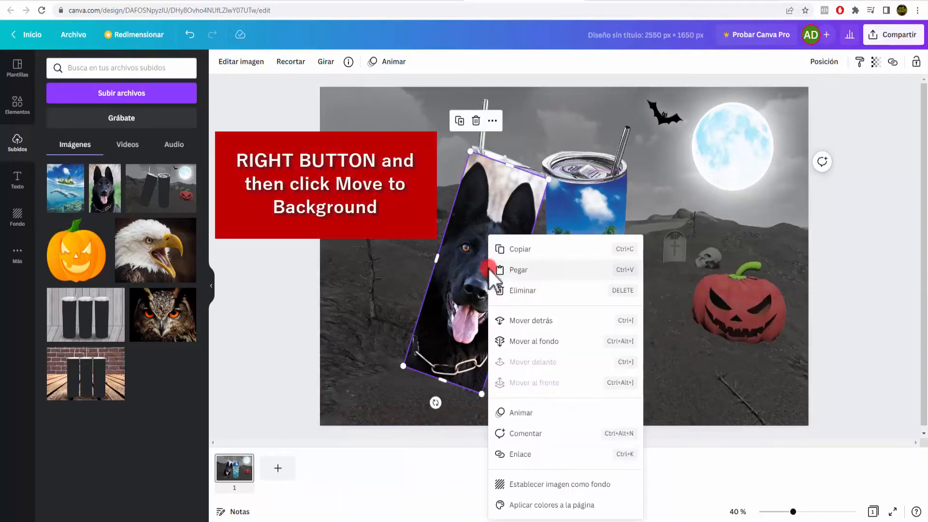
pyautogui.click(521, 341)
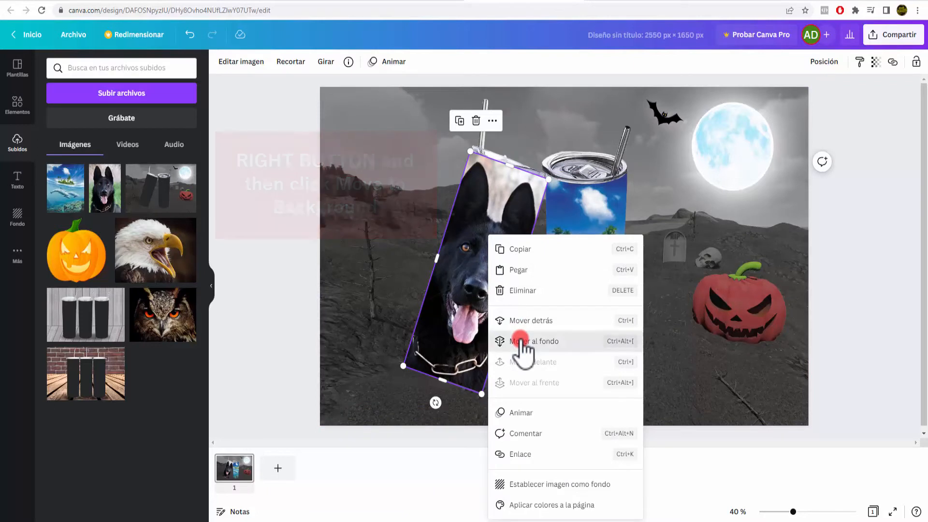
pyautogui.click(693, 315)
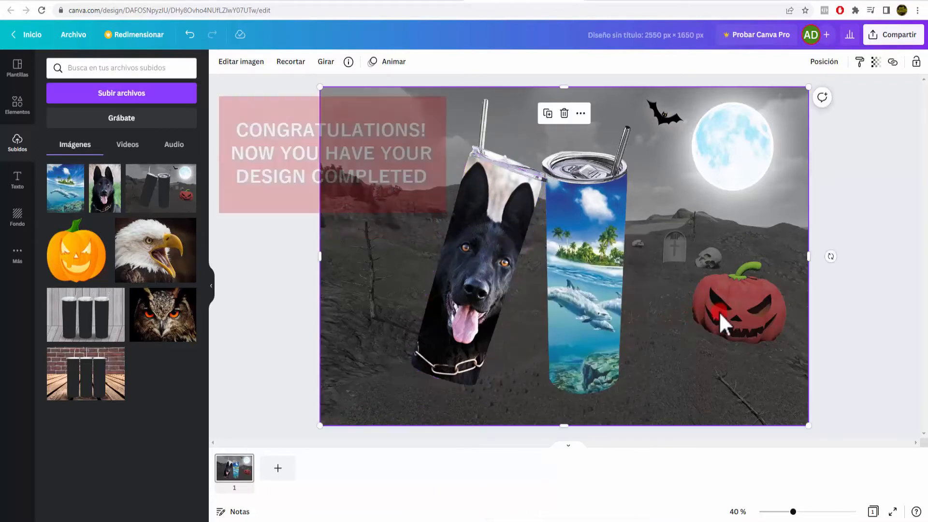